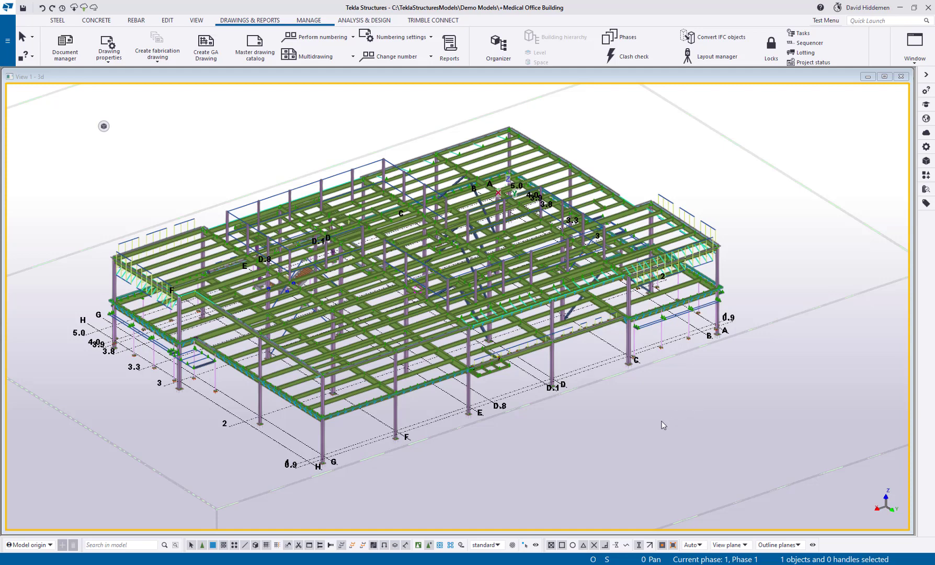
Launch the Template Editor from the File > Editors menu.
middle_click_drag(674, 412, 690, 404)
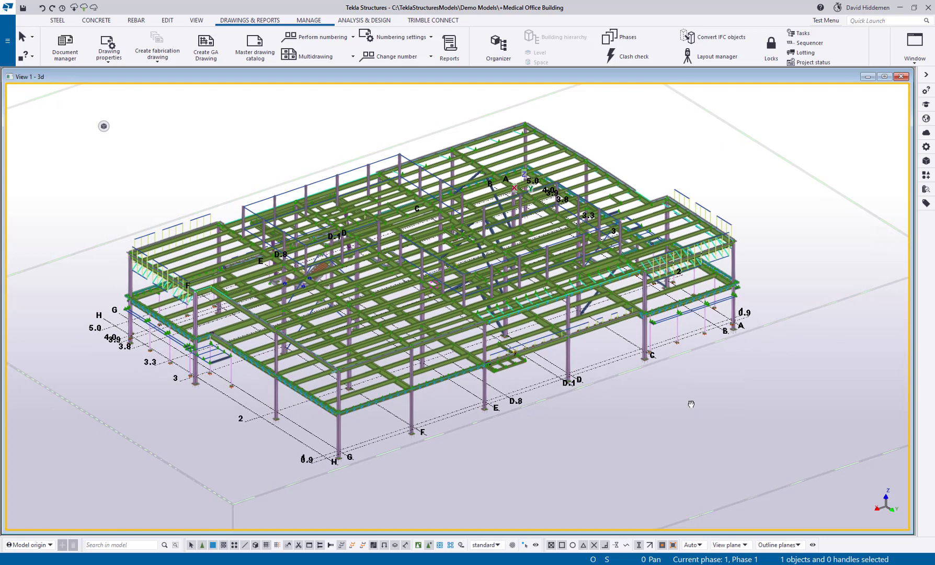
middle_click_drag(641, 416, 653, 415)
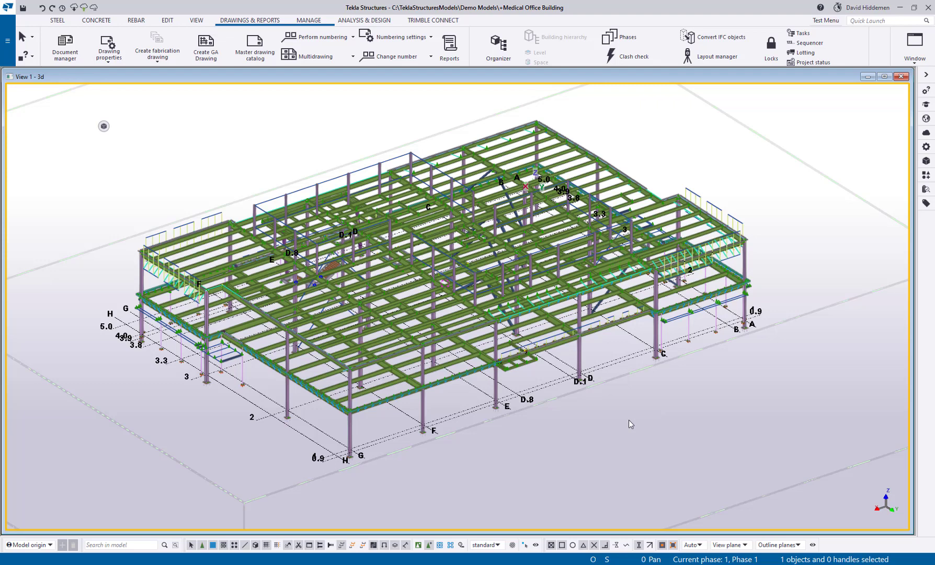
scroll(564, 425, "up", 2)
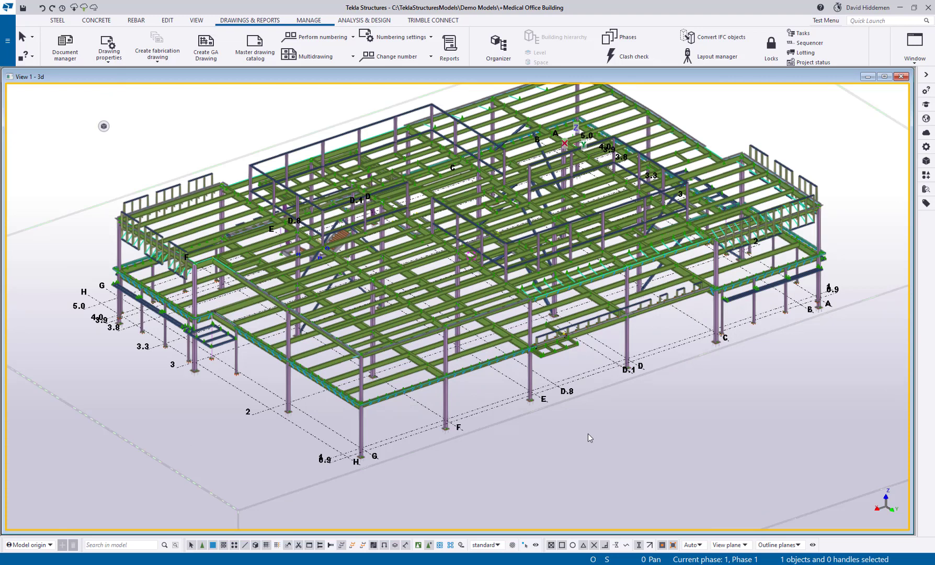
middle_click_drag(588, 433, 578, 459)
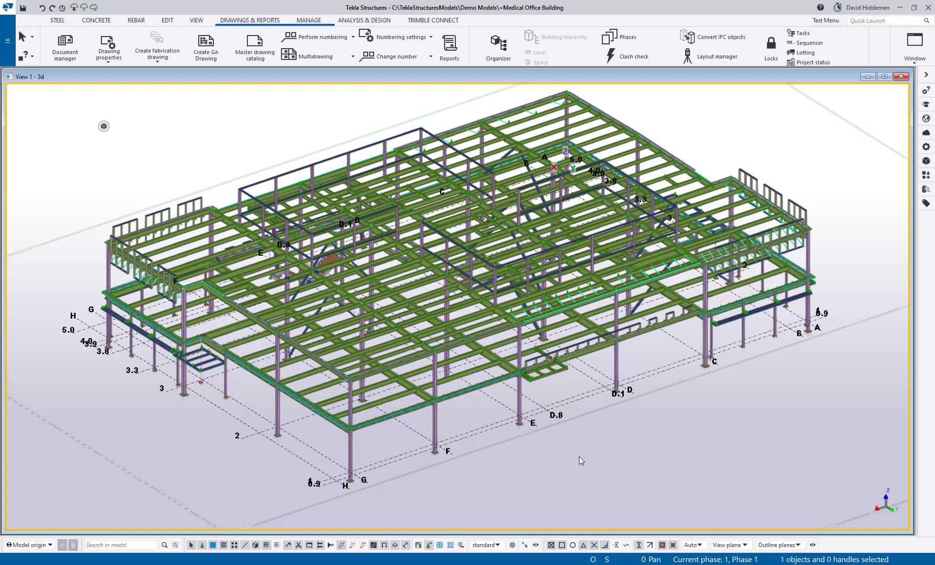
middle_click_drag(591, 456, 609, 460)
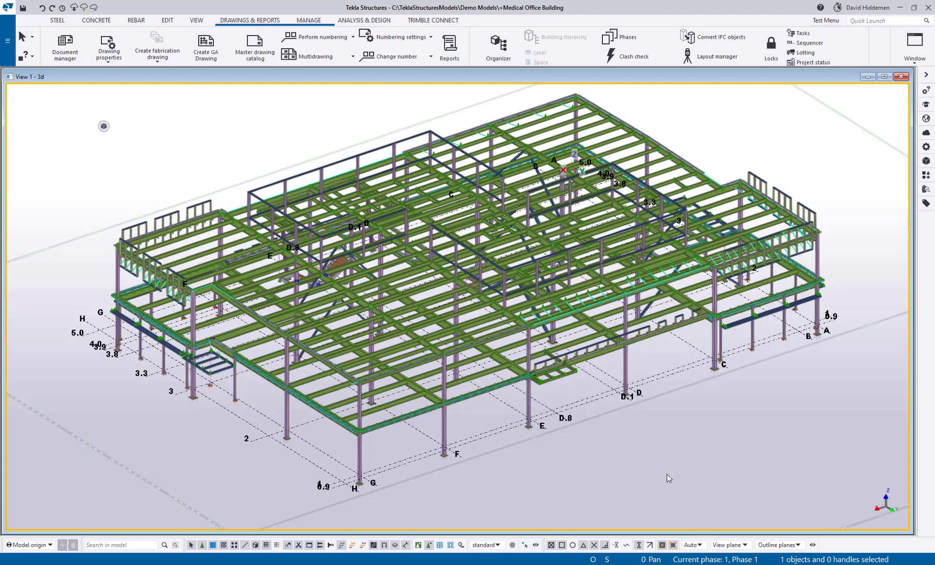
left_click(8, 40)
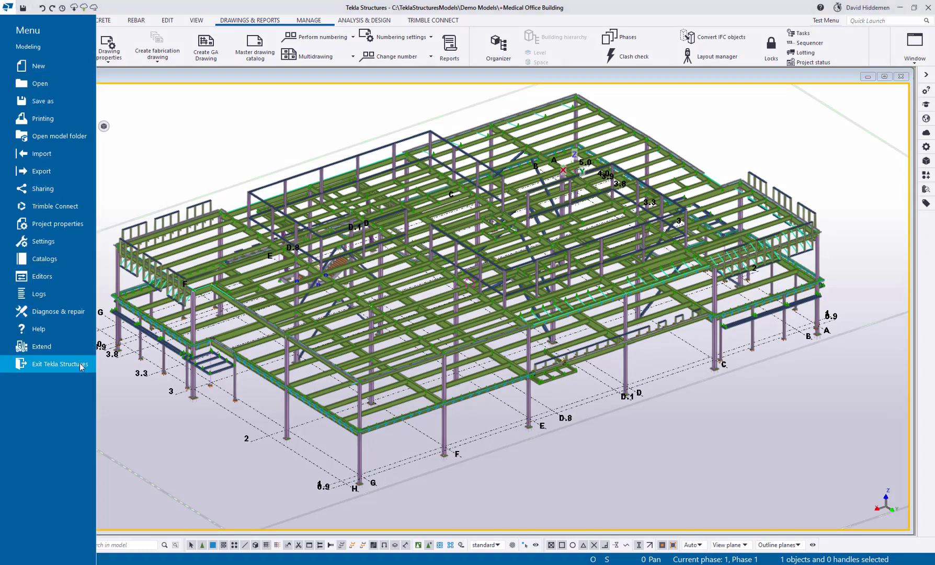
left_click(58, 282)
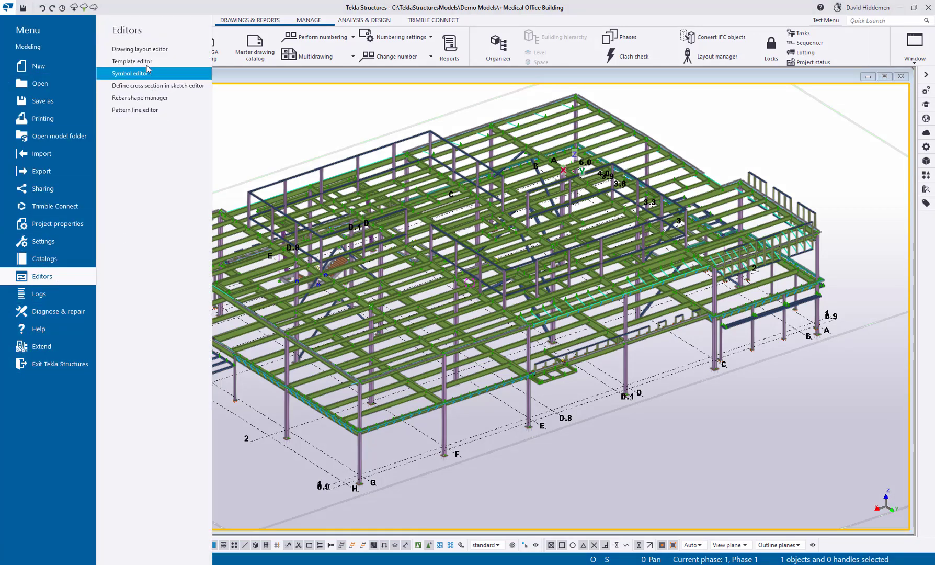
left_click(146, 62)
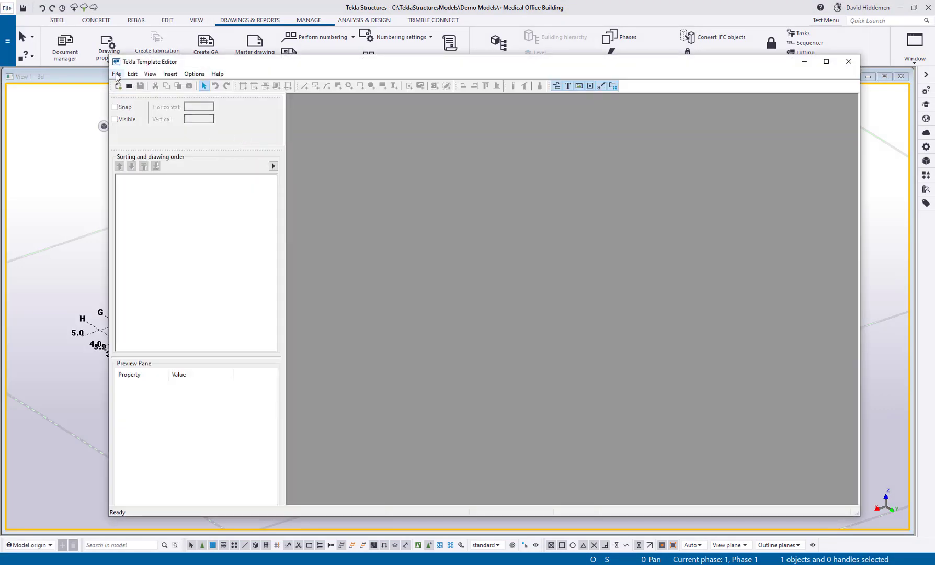
Create a new blank textual template, tpled_template, 80 wide by 40 high.
left_click(117, 76)
left_click(128, 84)
left_click(41, 36)
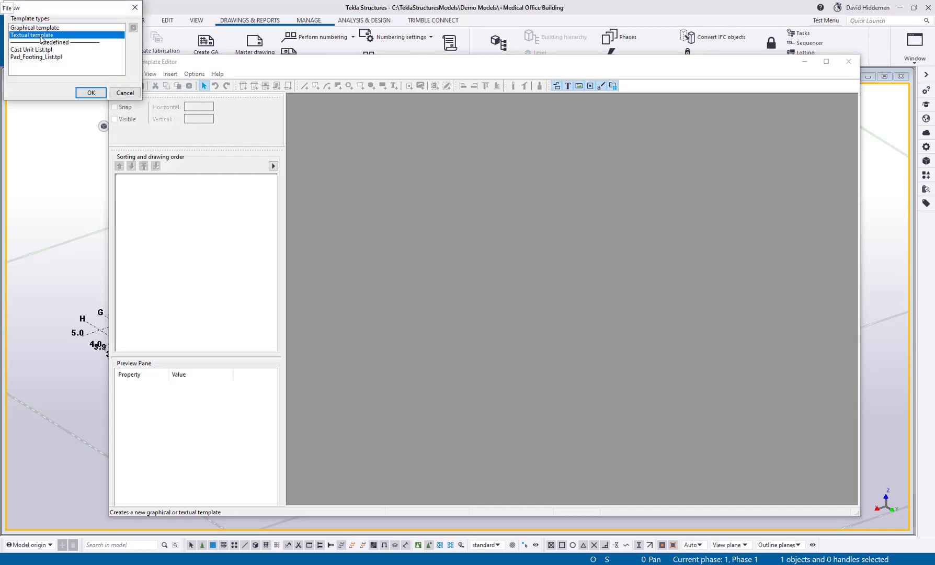
left_click(91, 93)
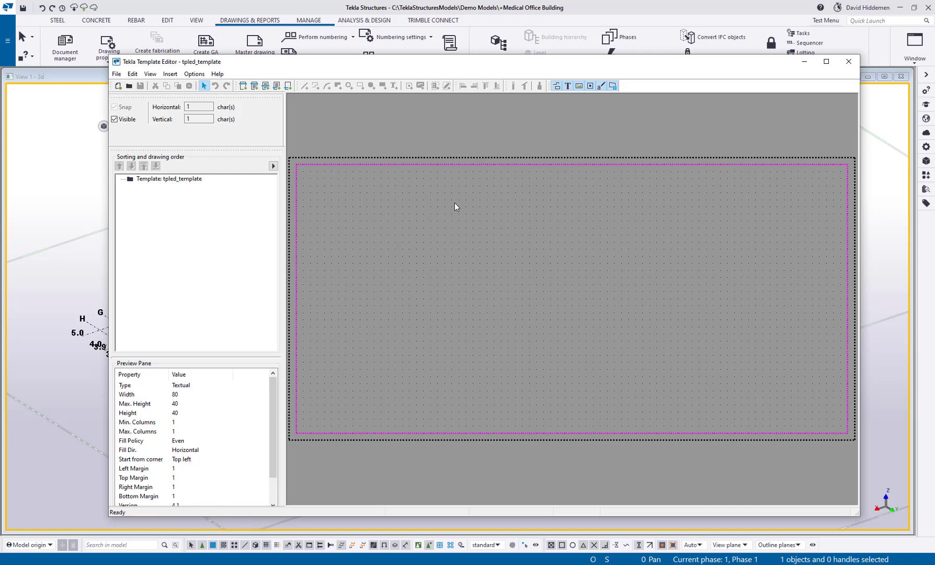
Insert a PART content row and shrink its height from 5 to 2.
left_click(266, 85)
left_click(158, 169)
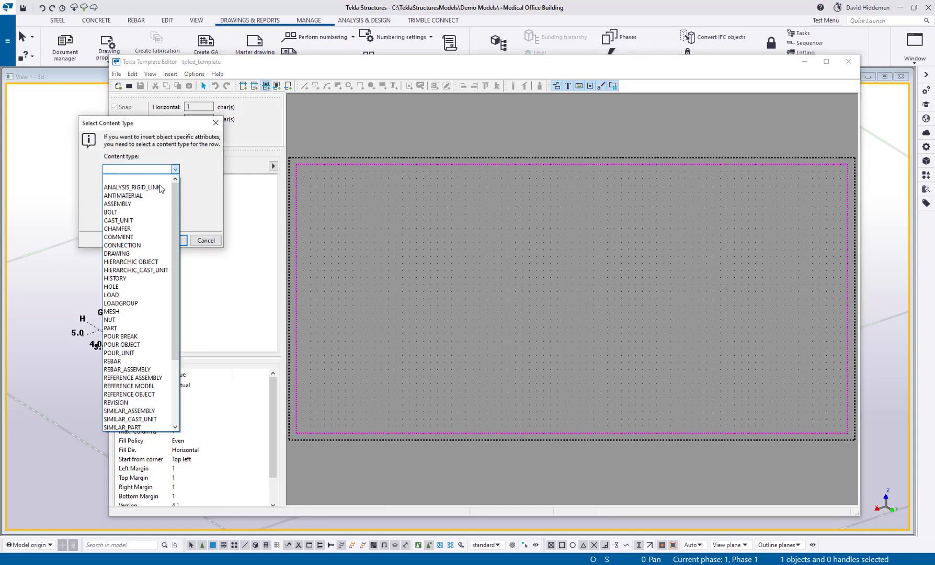
left_click(134, 327)
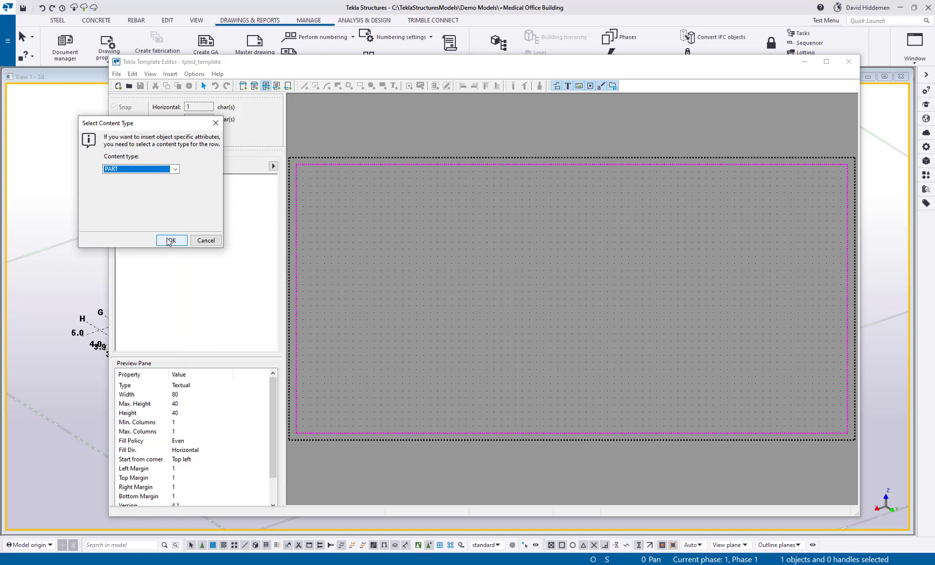
left_click(171, 240)
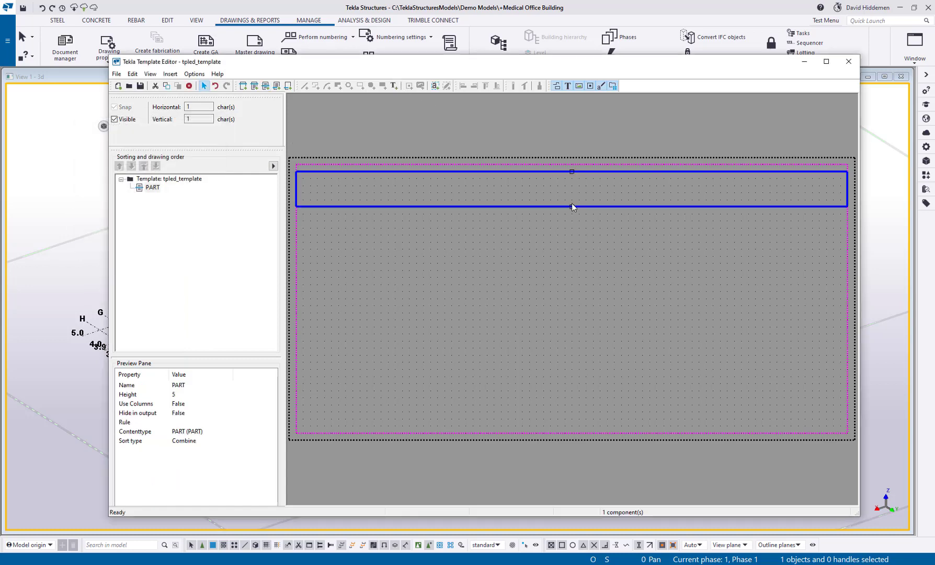
left_click_drag(572, 206, 572, 186)
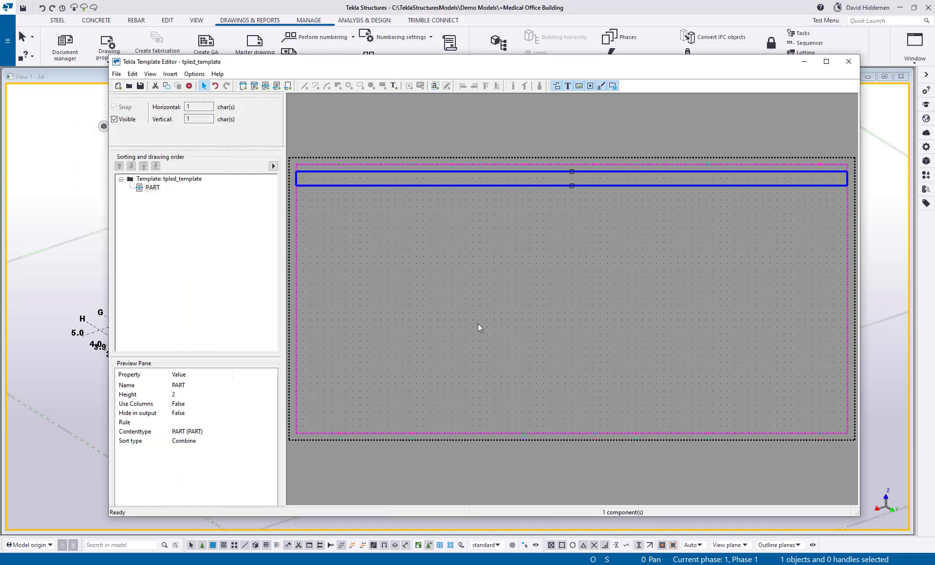
left_click(429, 350)
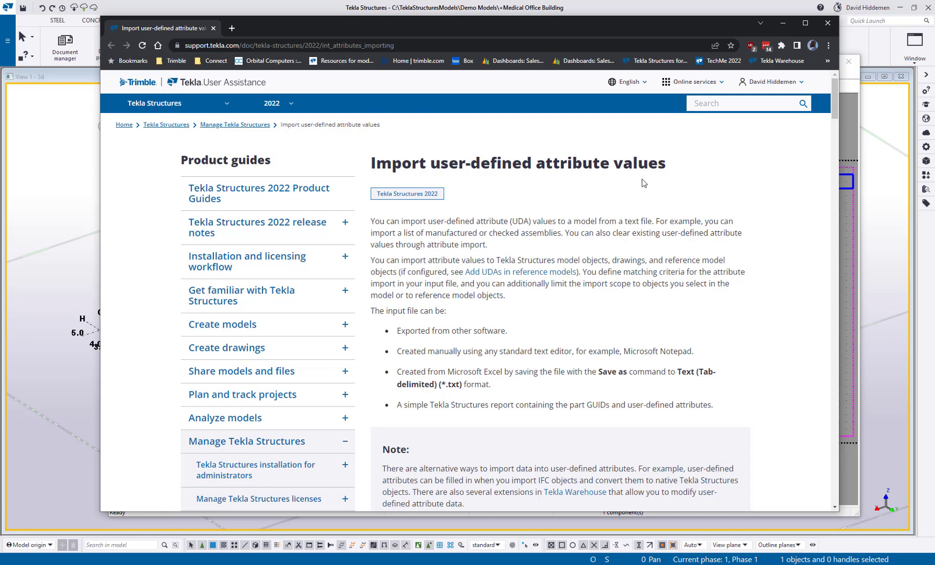
scroll(614, 334, "down", 2)
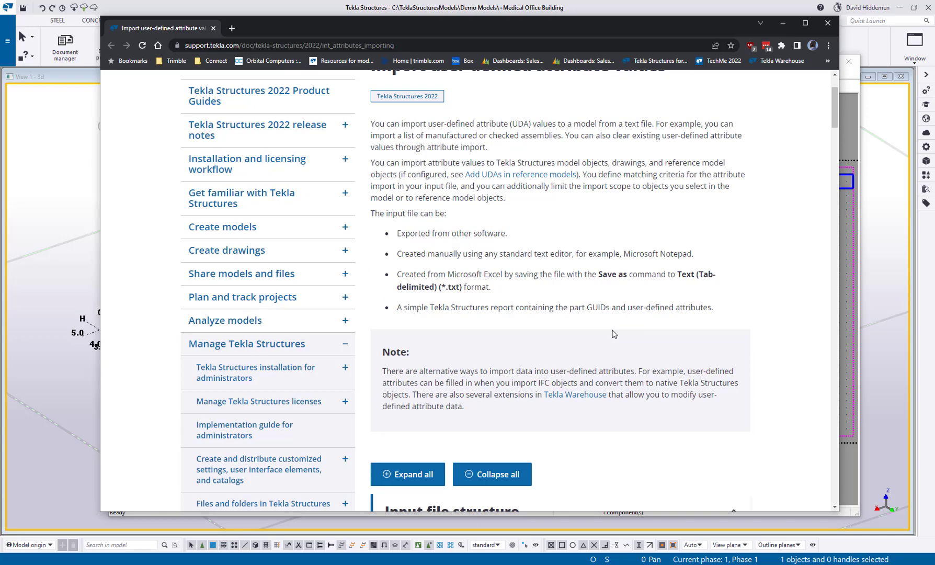
scroll(614, 333, "down", 10)
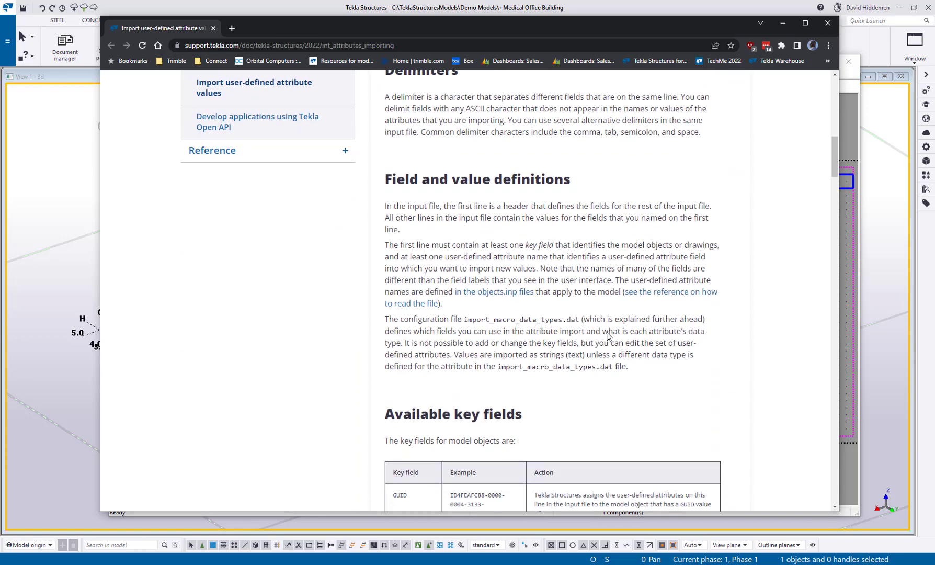
scroll(608, 335, "down", 5)
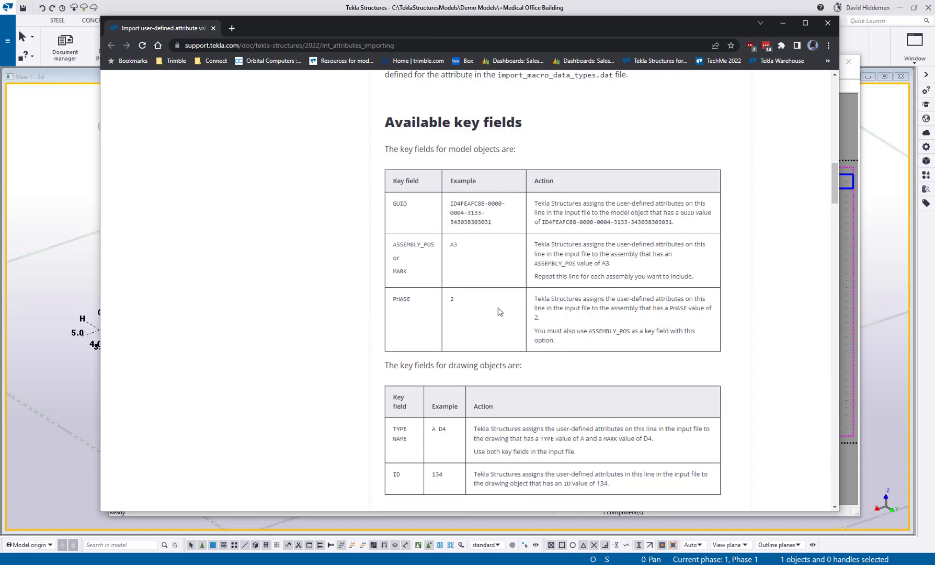
Add a GUID value field to the PART row, sorted in Ascending order.
left_click(782, 23)
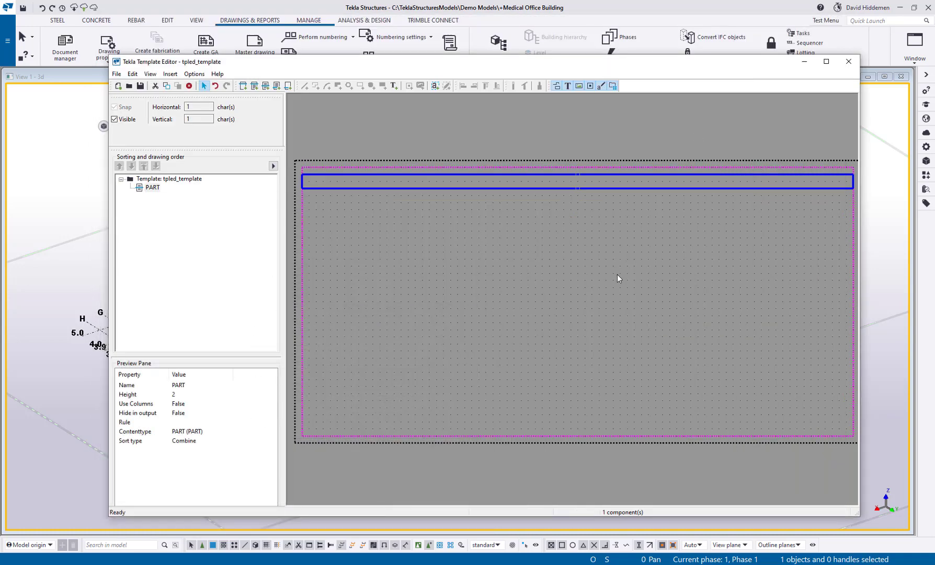
left_click(435, 85)
left_click(313, 187)
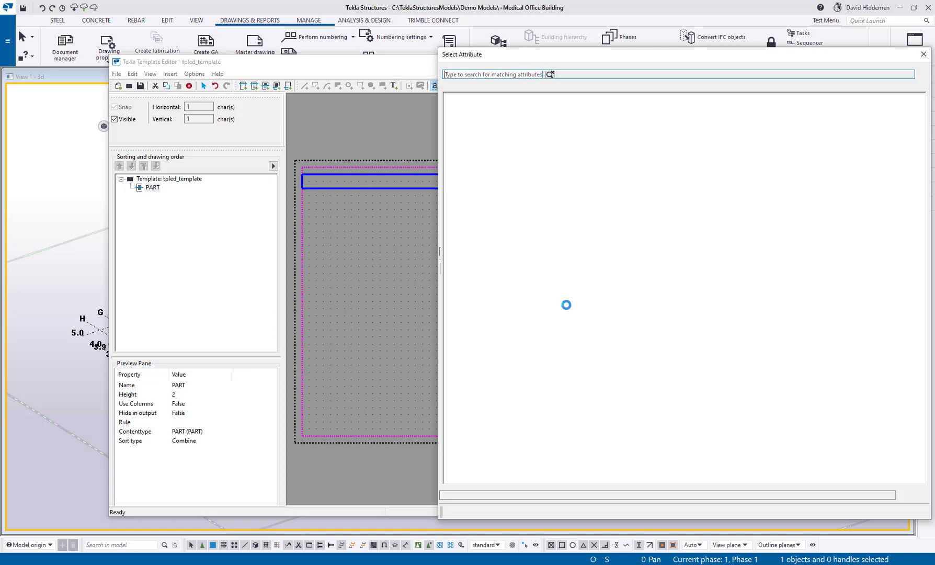
scroll(575, 326, "down", 20)
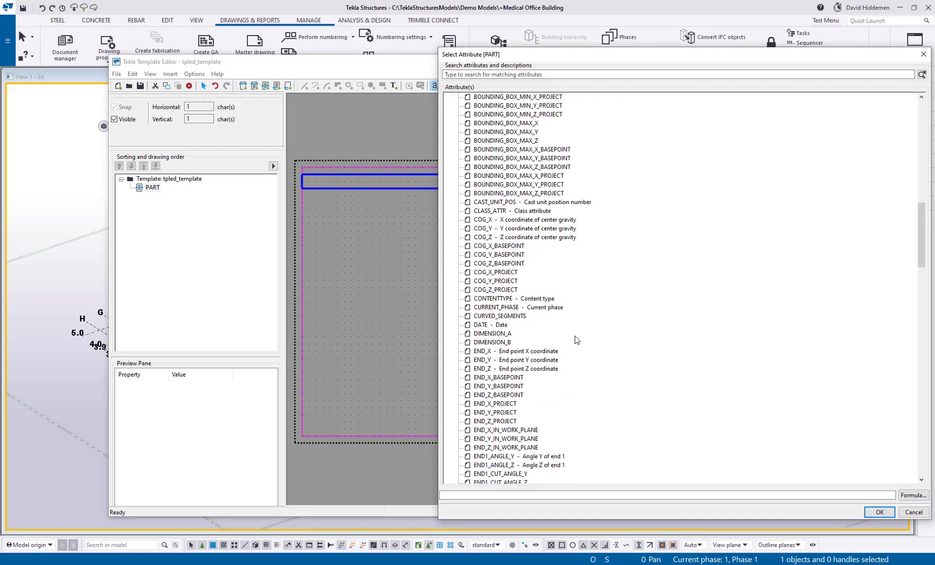
scroll(522, 376, "down", 2)
double_click(494, 406)
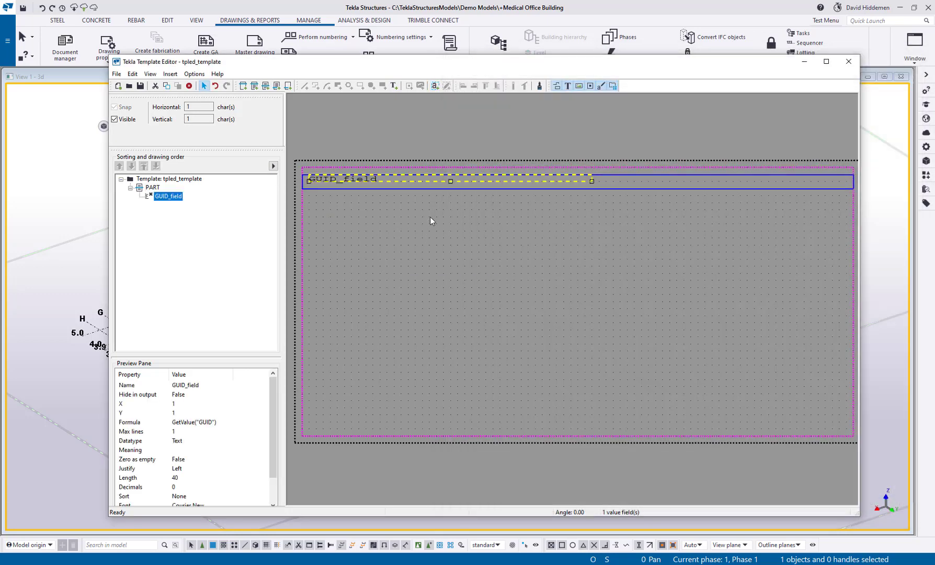
double_click(383, 182)
left_click(857, 375)
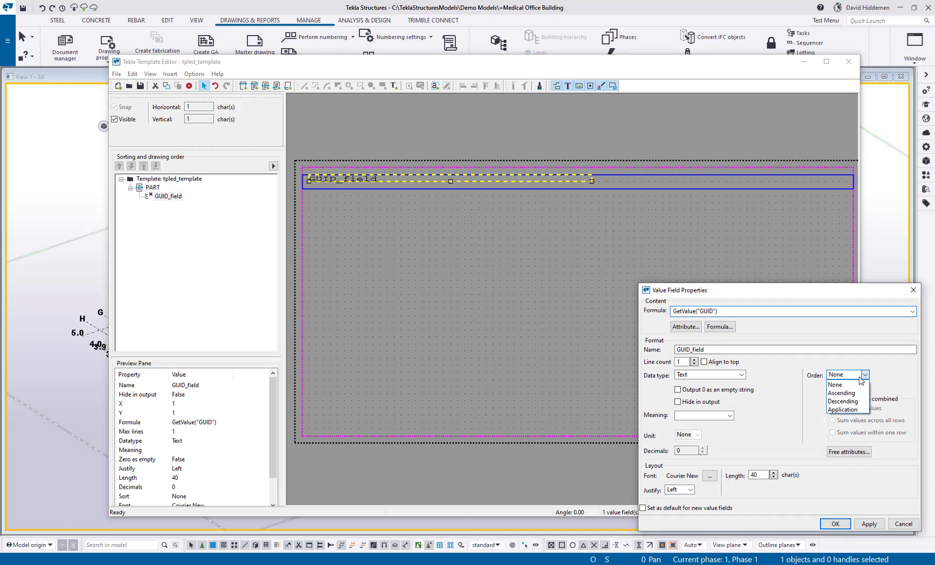
left_click(851, 393)
left_click(835, 523)
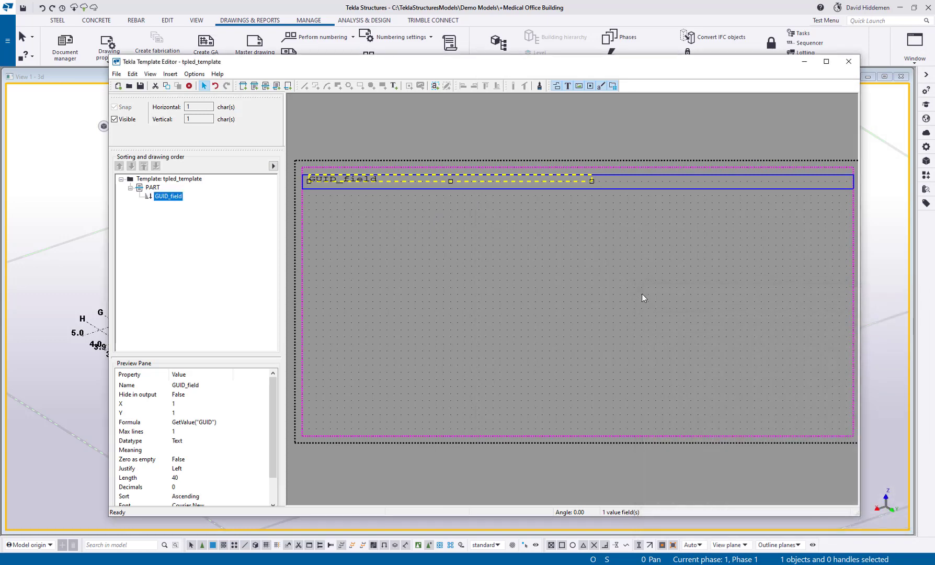
scroll(528, 303, "down", 2)
Set the template page width to 120 and height to 10000000.
double_click(564, 265)
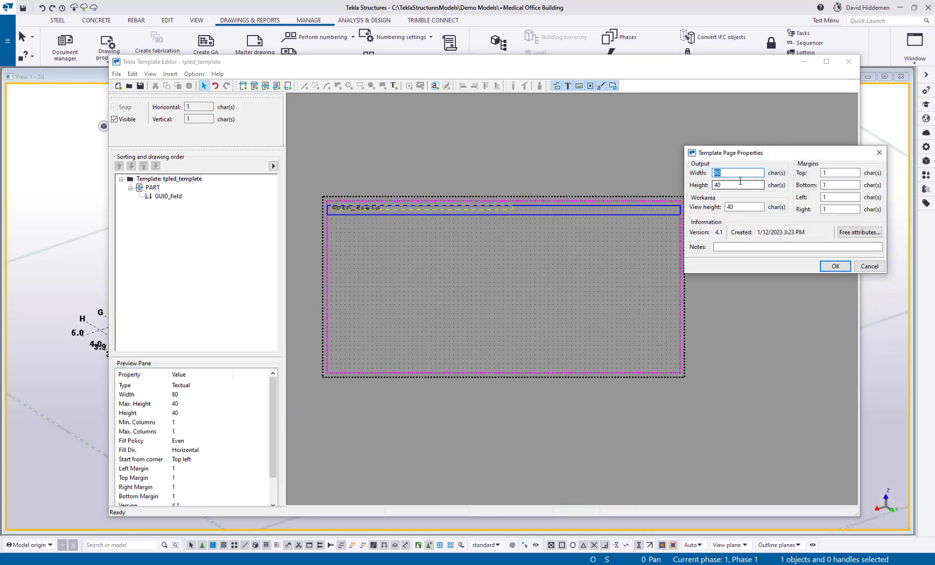
type("120")
double_click(739, 184)
type("1000")
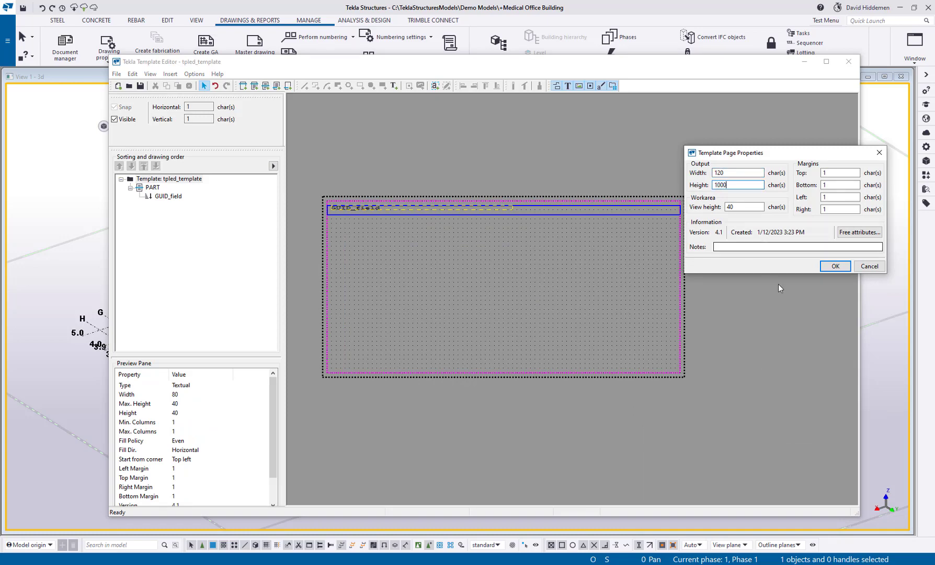
type("0000")
left_click(831, 266)
scroll(466, 291, "down", 2)
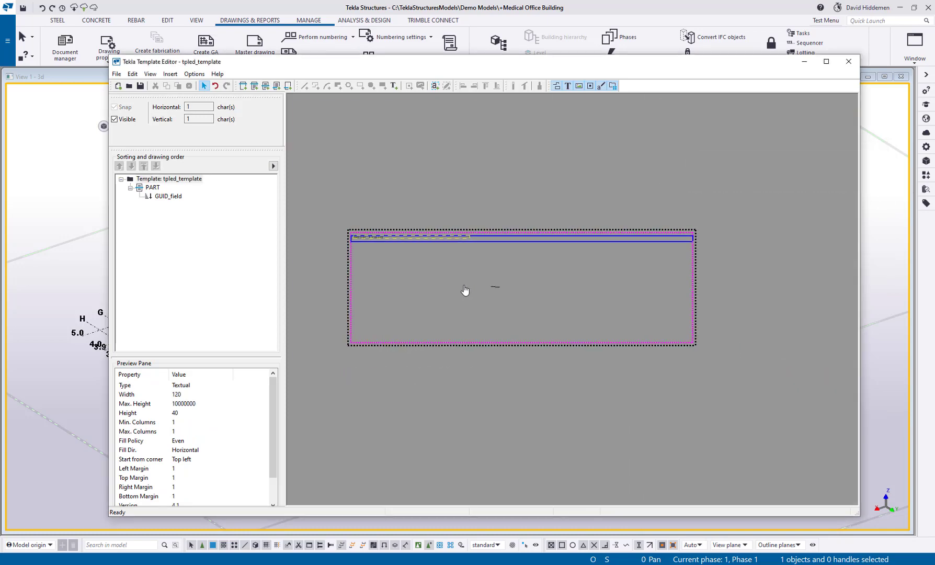
scroll(353, 237, "up", 3)
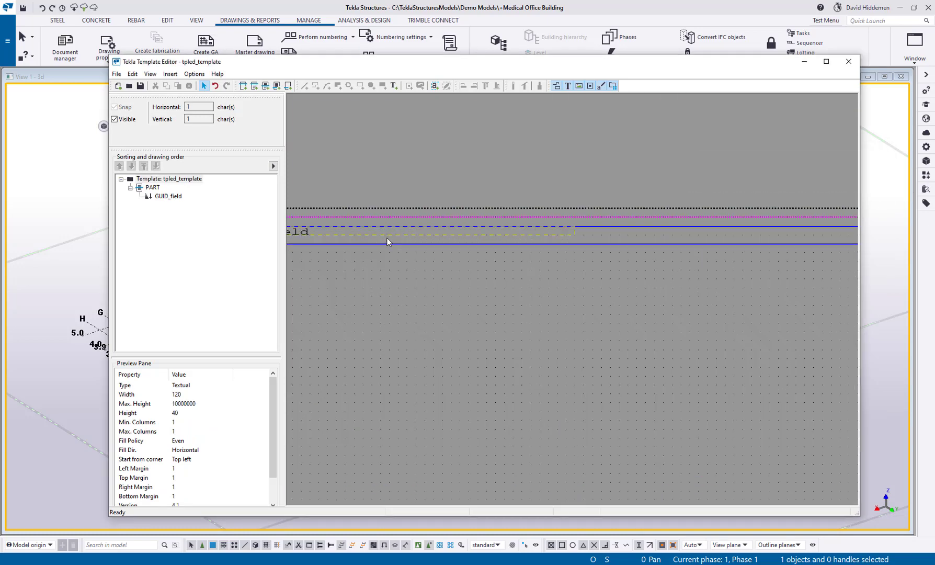
Add PROFILE and LENGTH value fields to the PART row.
left_click(434, 86)
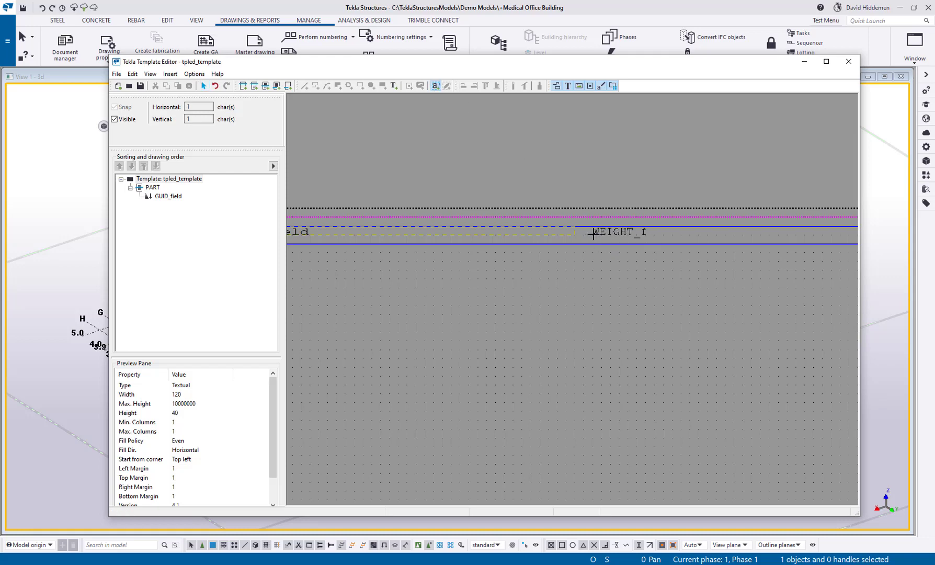
left_click(598, 234)
scroll(552, 371, "down", 10)
scroll(552, 371, "down", 20)
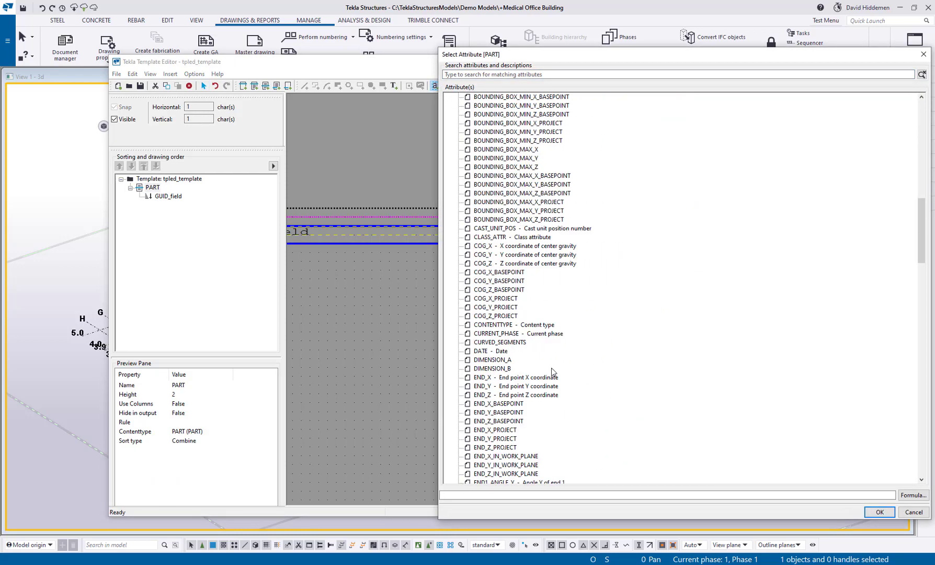
scroll(544, 412, "down", 2)
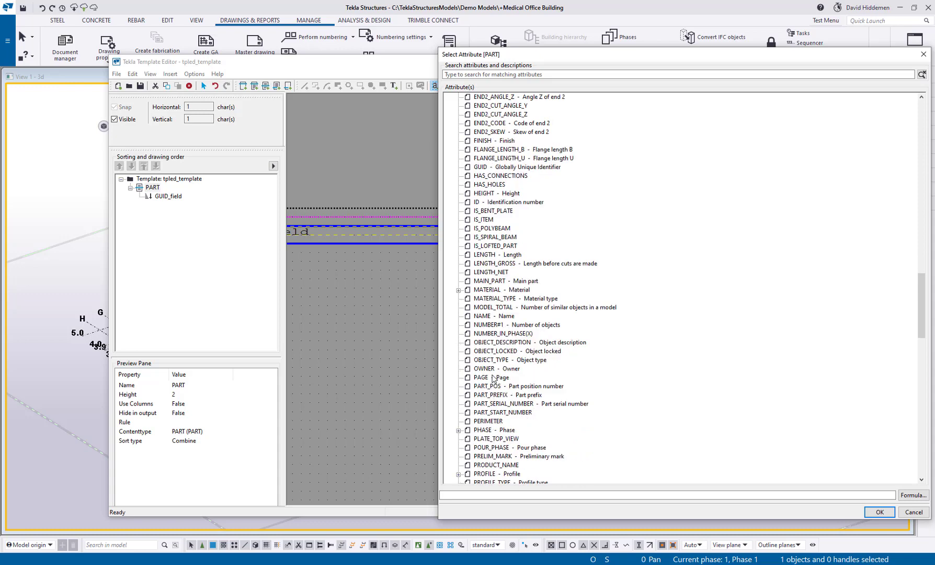
scroll(487, 389, "down", 2)
double_click(494, 422)
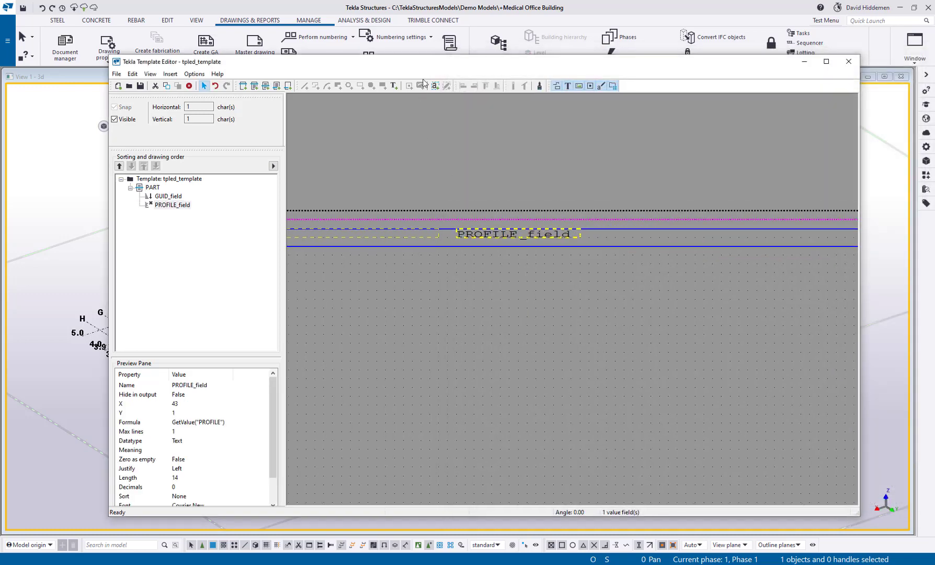
left_click(434, 85)
left_click(606, 236)
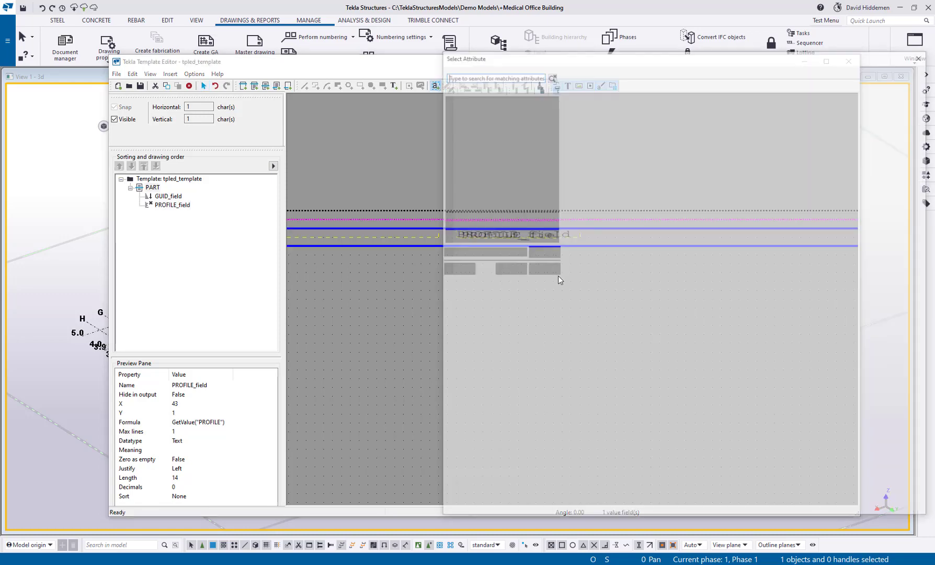
scroll(588, 417, "down", 20)
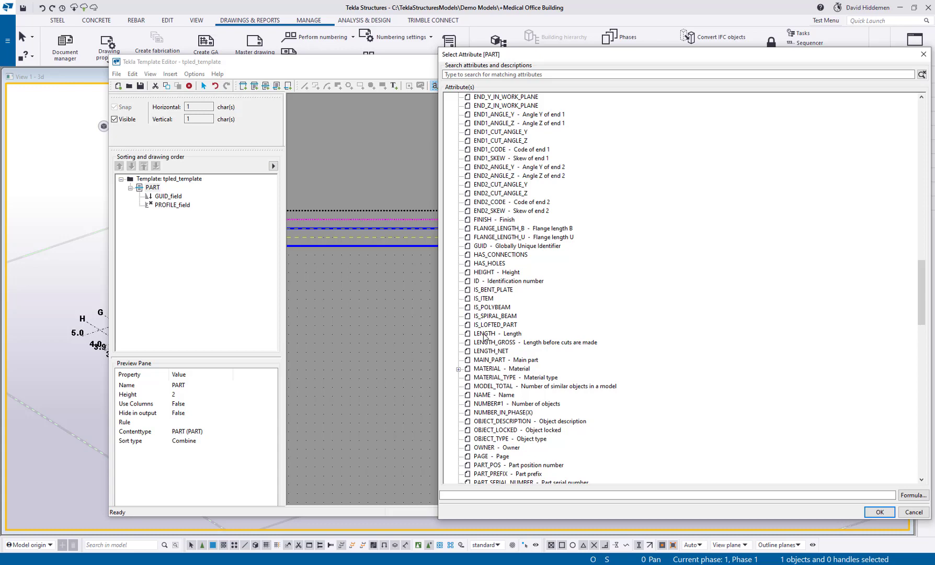
double_click(484, 335)
Place comma text separators before PROFILE_field and between PROFILE_field and LENGTH_field.
left_click(393, 85)
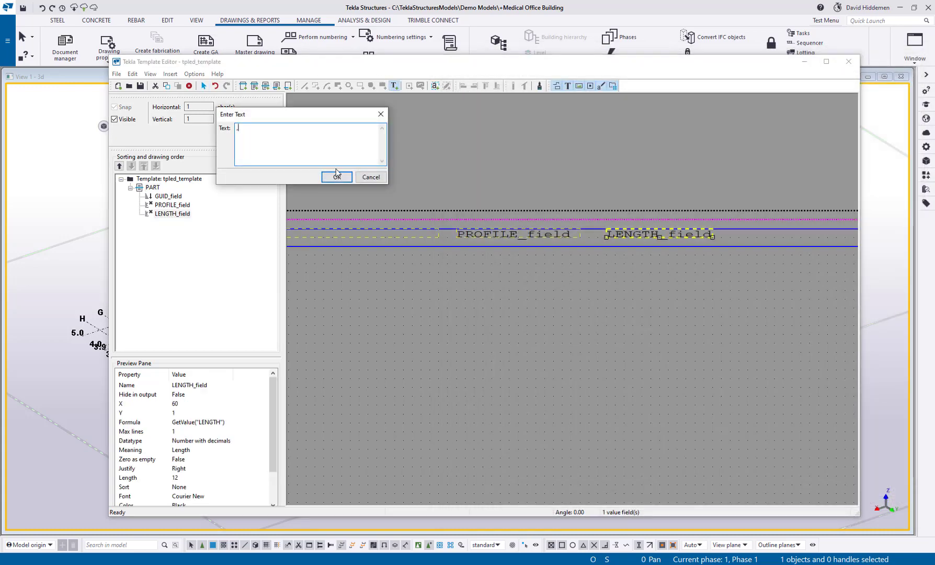
left_click(337, 177)
scroll(497, 231, "up", 2)
left_click(464, 256)
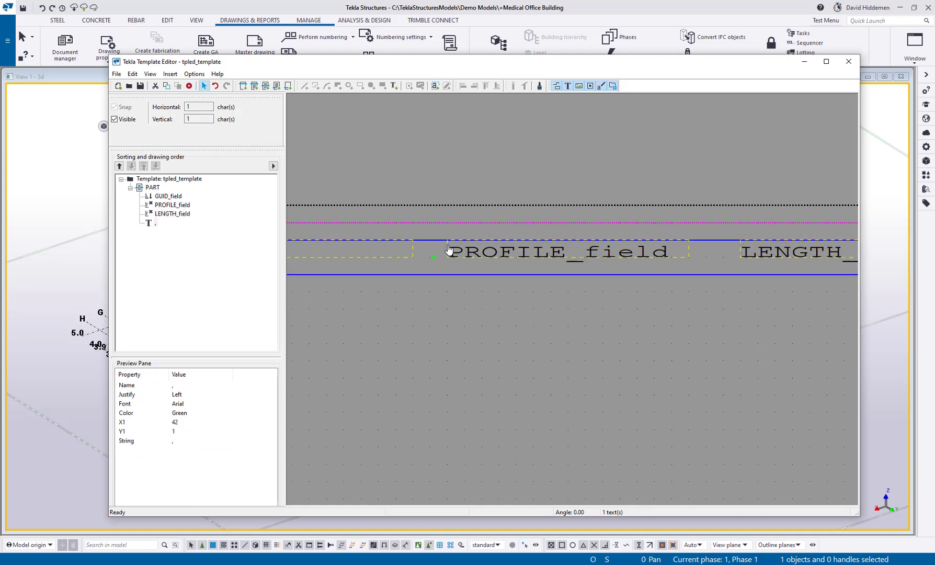
left_click(394, 85)
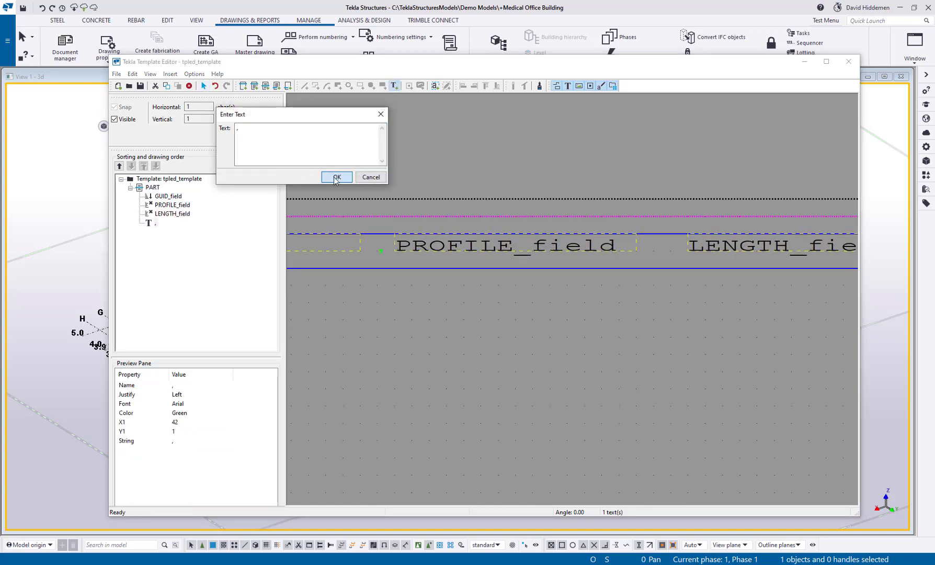
left_click(337, 177)
left_click(658, 249)
left_click(544, 248)
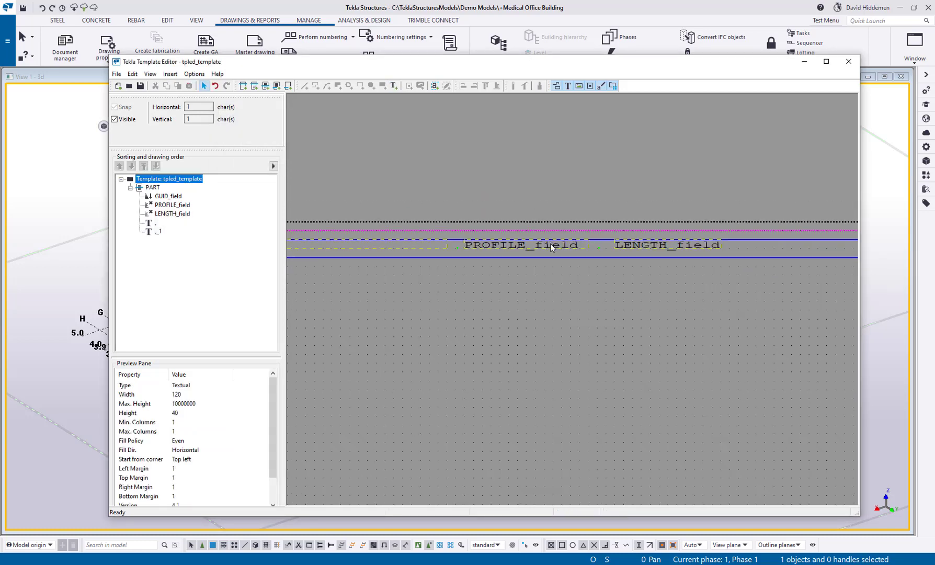
left_click(589, 257)
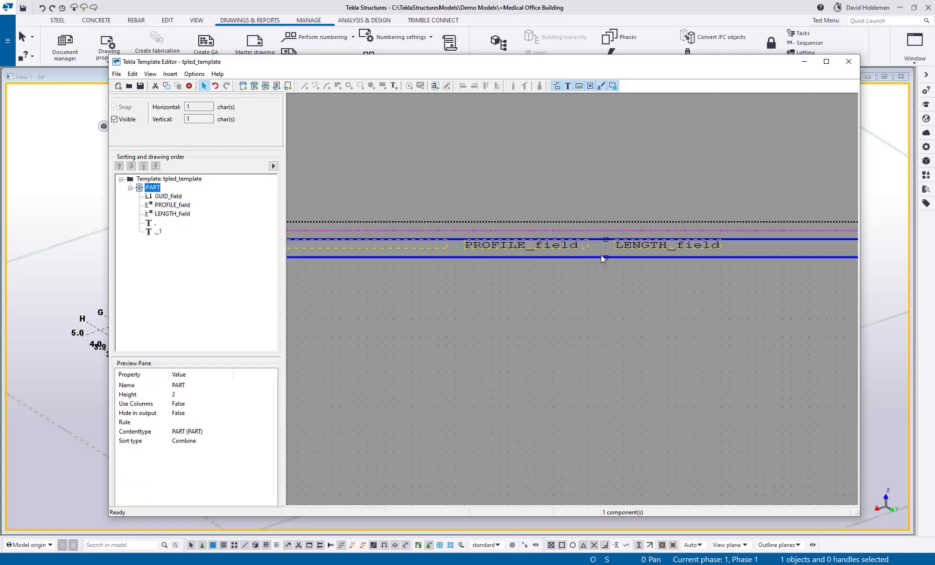
left_click(602, 254)
scroll(594, 269, "down", 5)
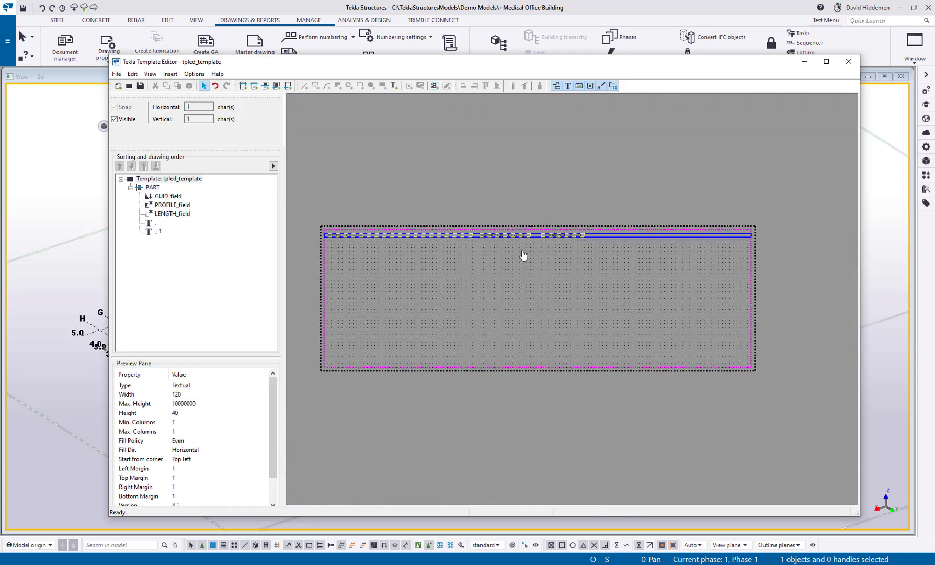
Save As into TeklaStructuresModels > Demo Models > +Medical Office Building, naming it +SampleUDAUpdater.csv.
left_click(140, 85)
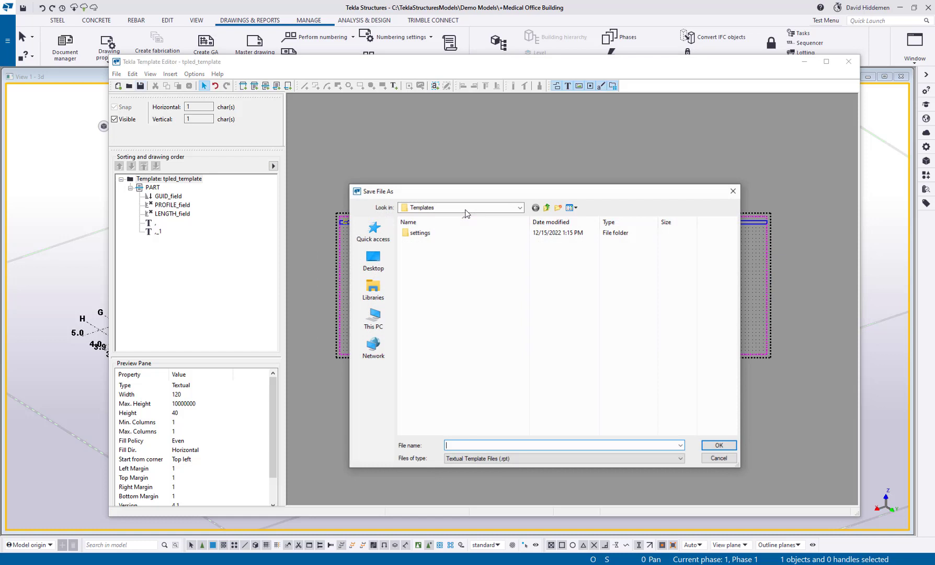
left_click(381, 239)
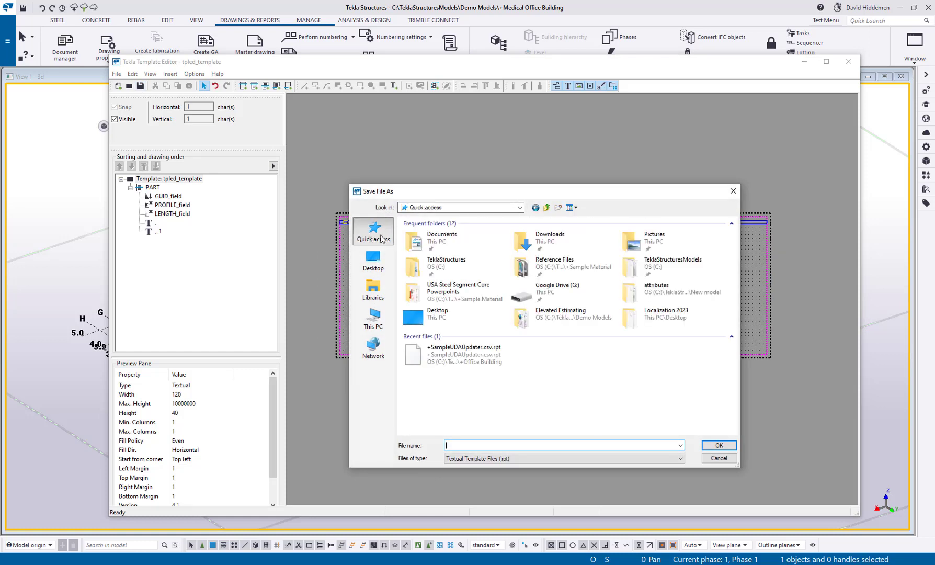
double_click(660, 264)
scroll(495, 360, "down", 5)
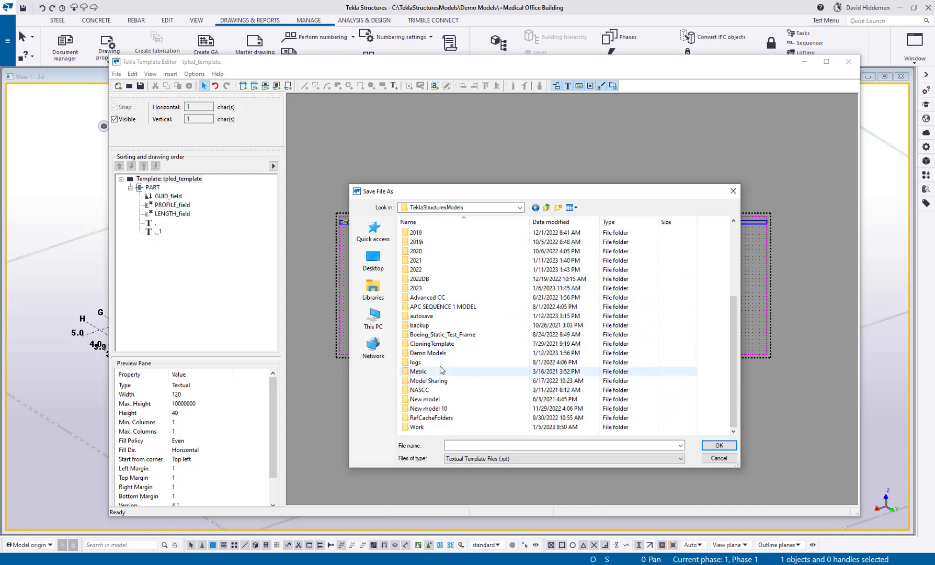
double_click(436, 353)
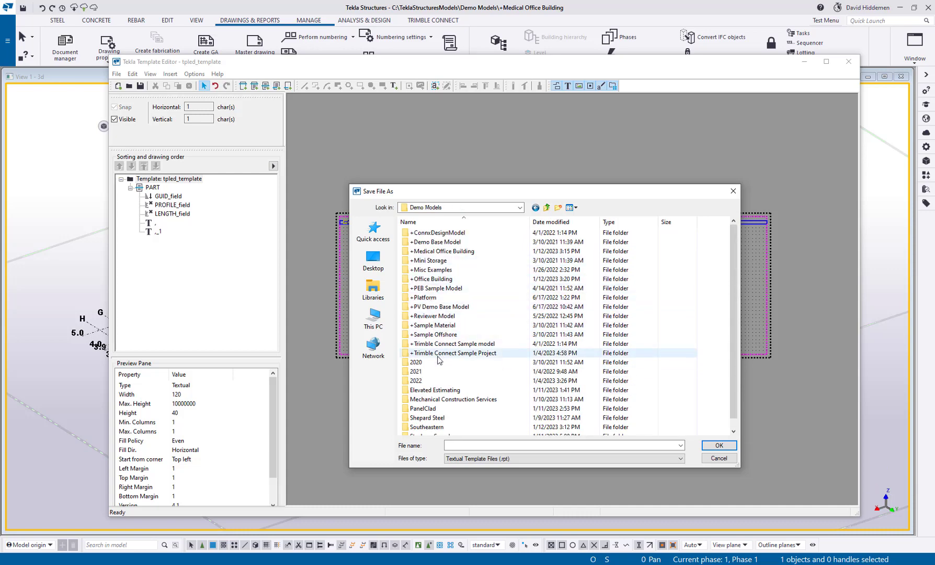
double_click(454, 251)
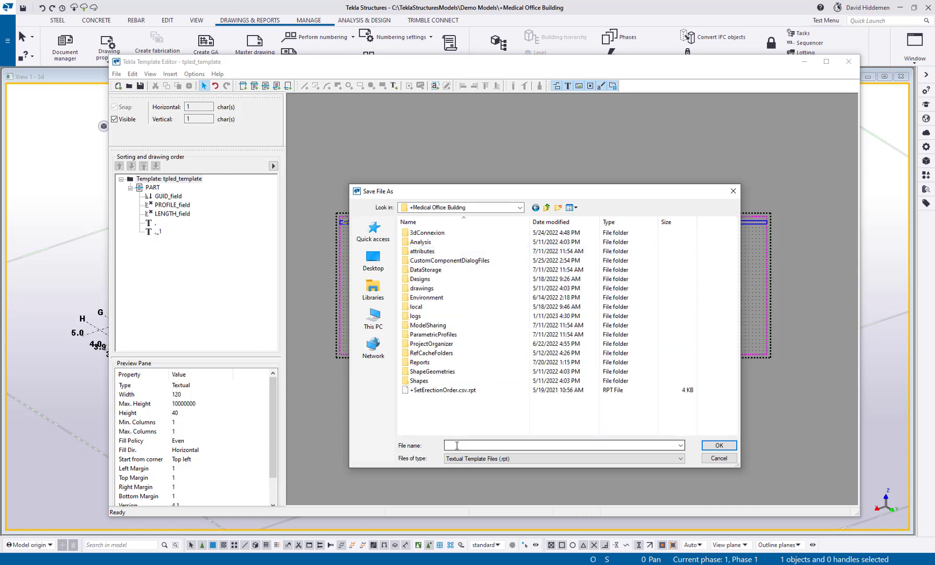
left_click(456, 445)
type("+")
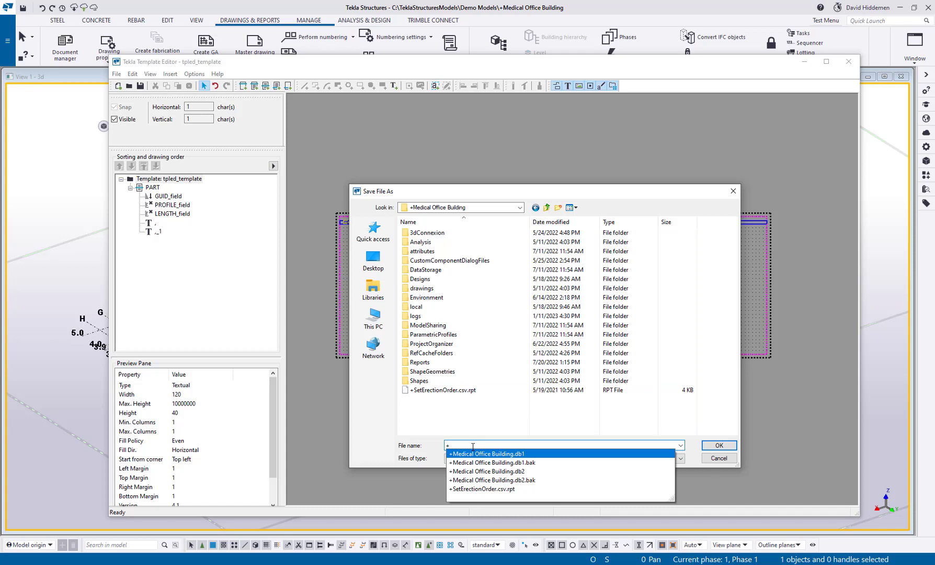
type("Sample")
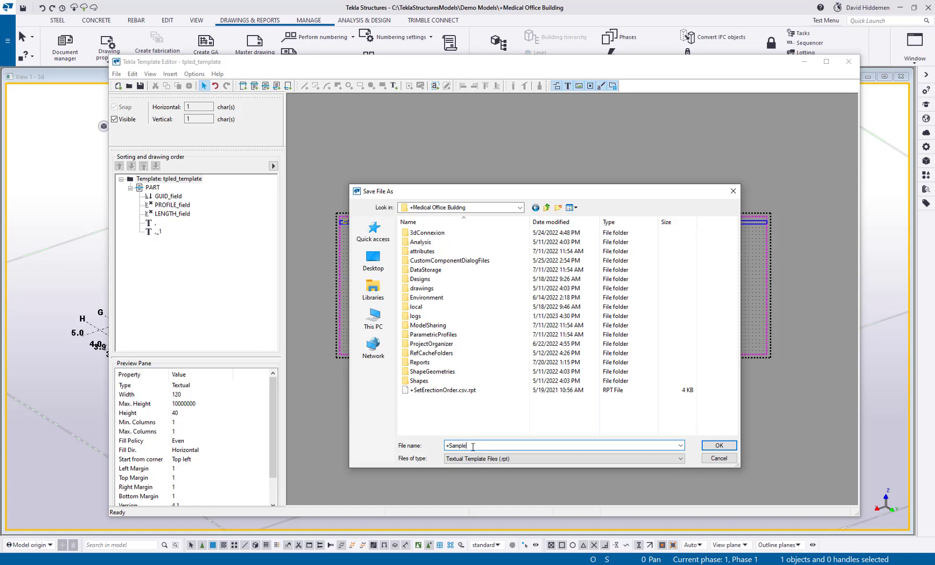
type("UDAUpdater.csv.rpt")
Save the template, close the editor, and select 23 beams with the Steel_Main_Part-Beam filter.
left_click(716, 445)
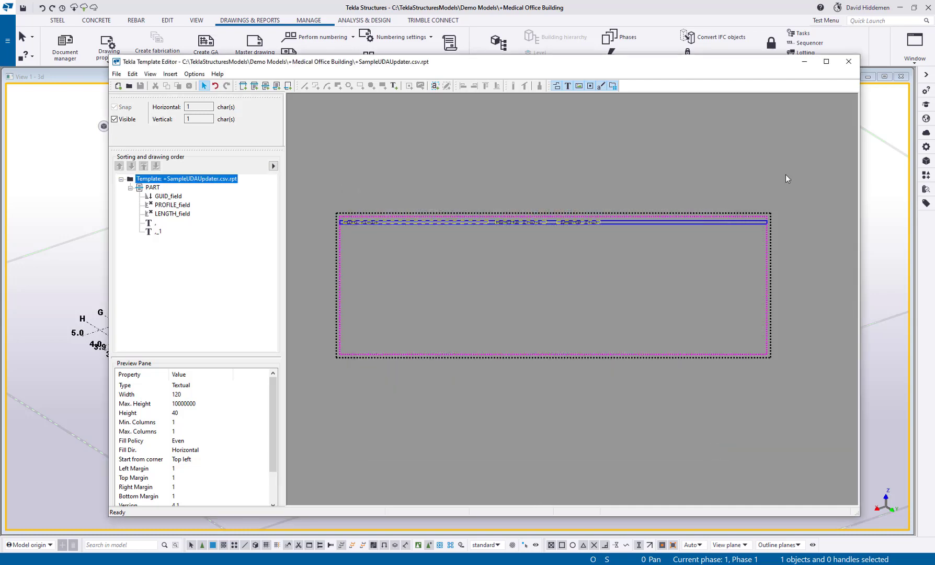
left_click(803, 61)
left_click(486, 544)
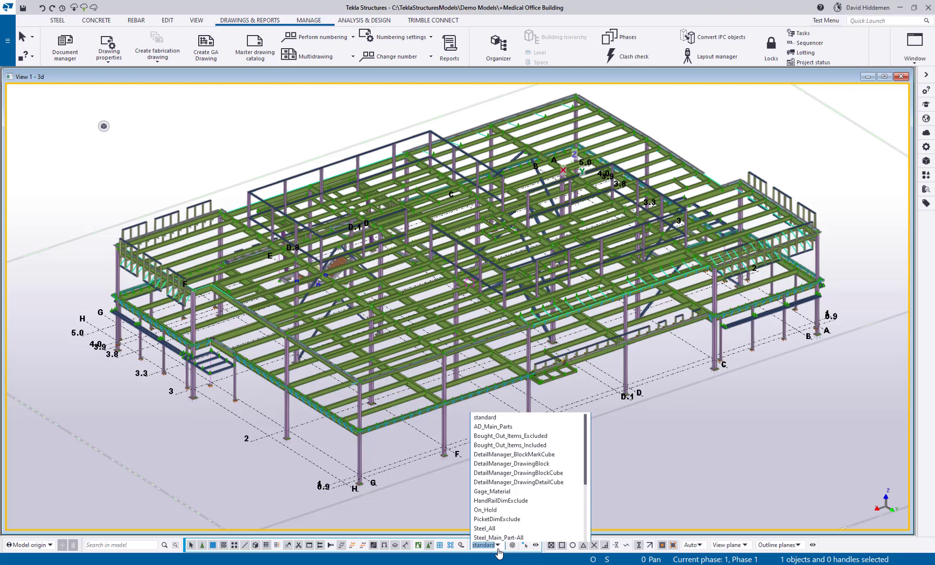
left_click(523, 498)
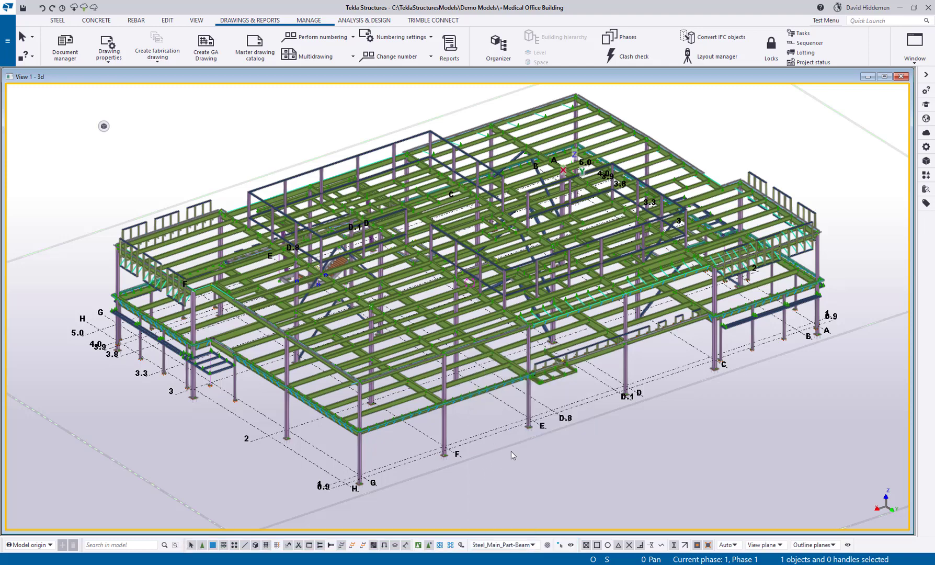
left_click_drag(507, 450, 337, 359)
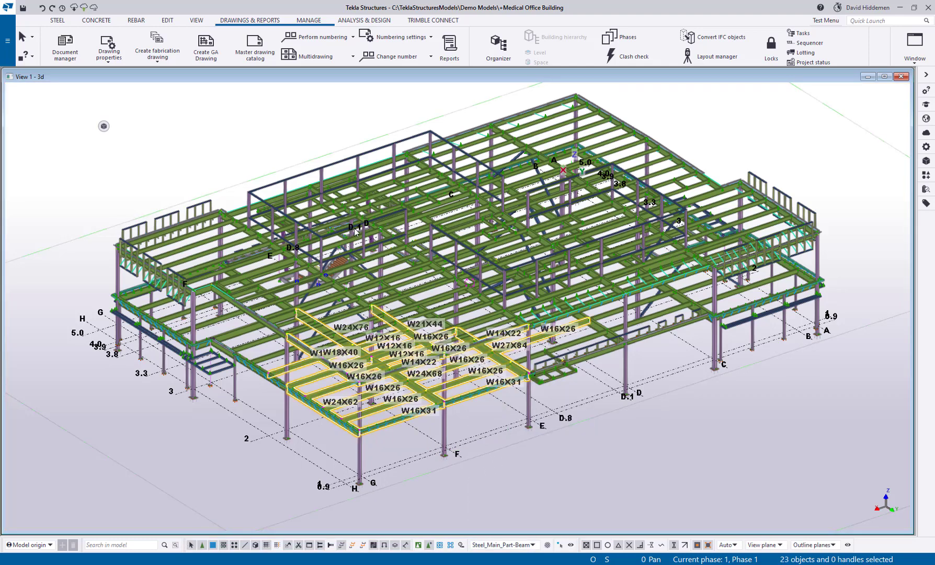
Create the +SampleUDAUpdater.csv report from the selected beams.
left_click(447, 47)
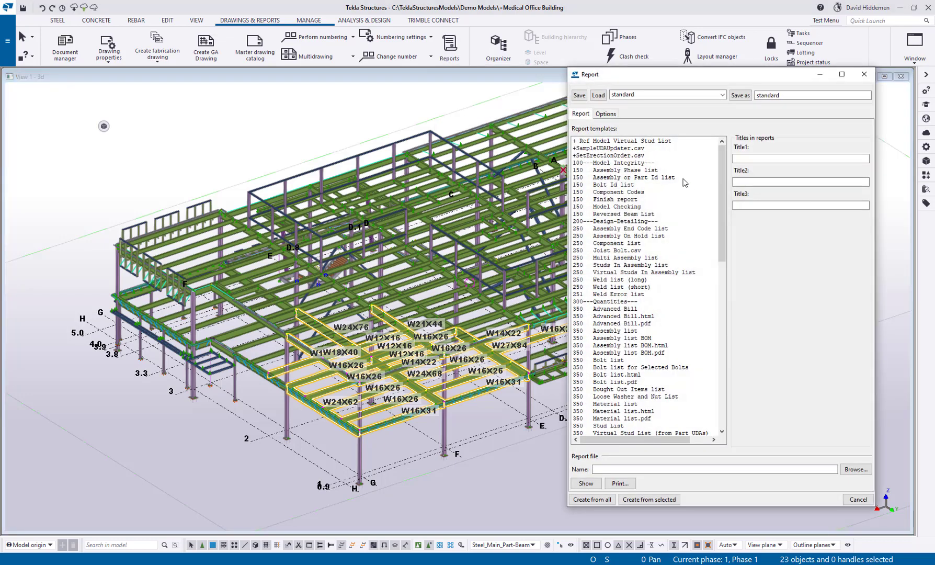
left_click(610, 148)
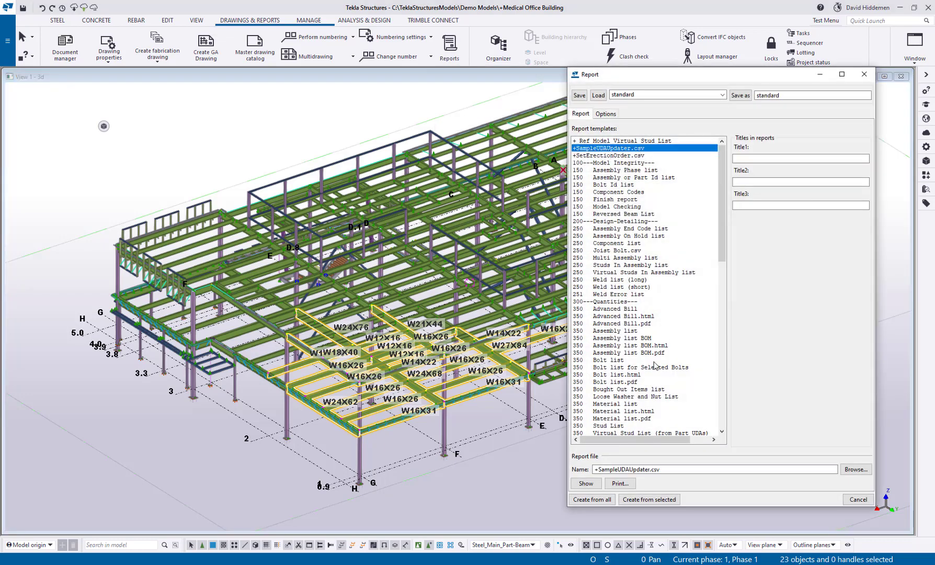
left_click(640, 500)
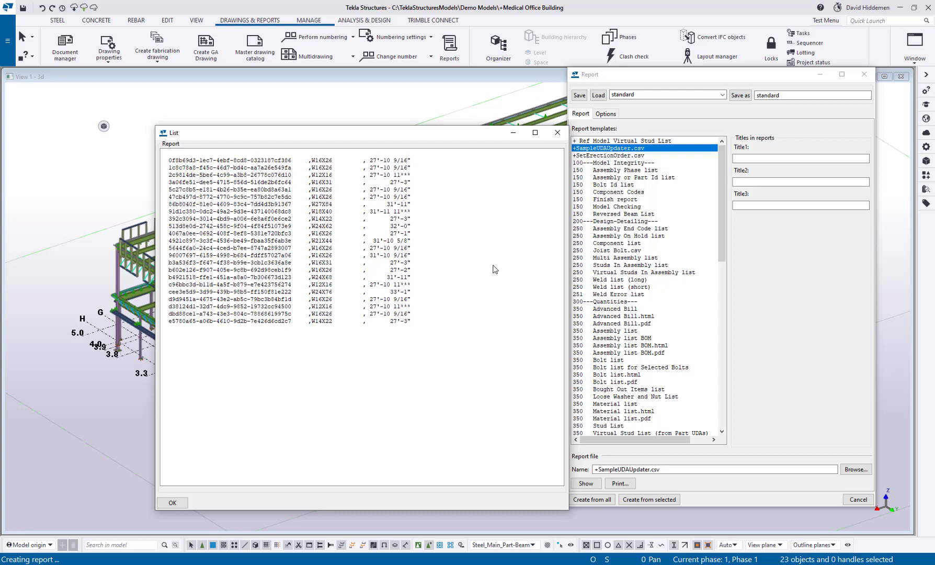
left_click(557, 133)
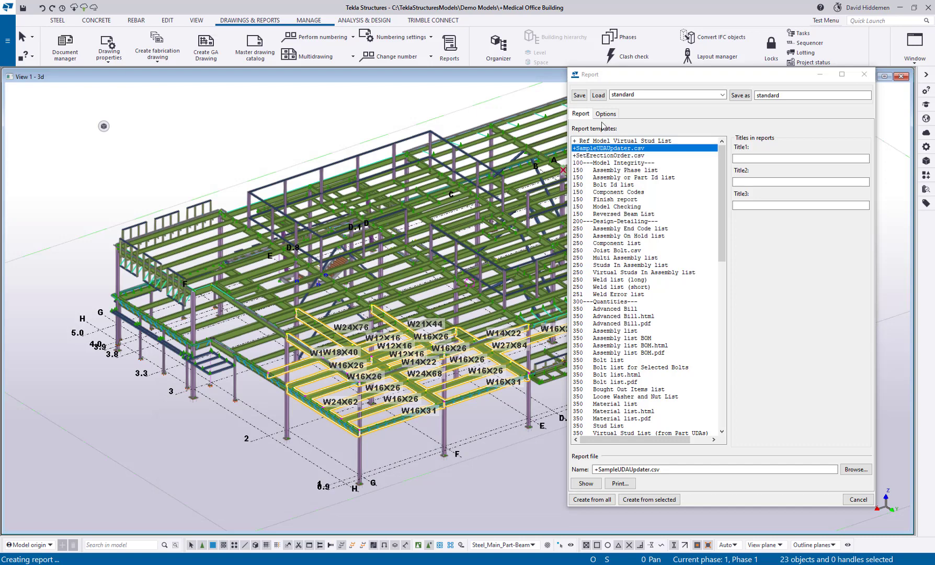
Reopen +SampleUDAUpdater.csv and add a Header row shortened to height 2.
double_click(607, 148)
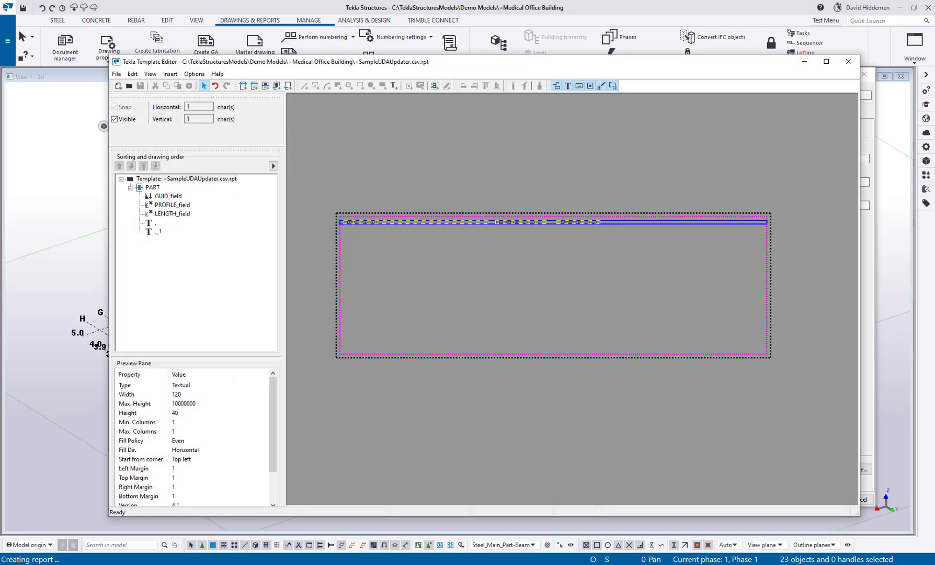
scroll(372, 262, "up", 2)
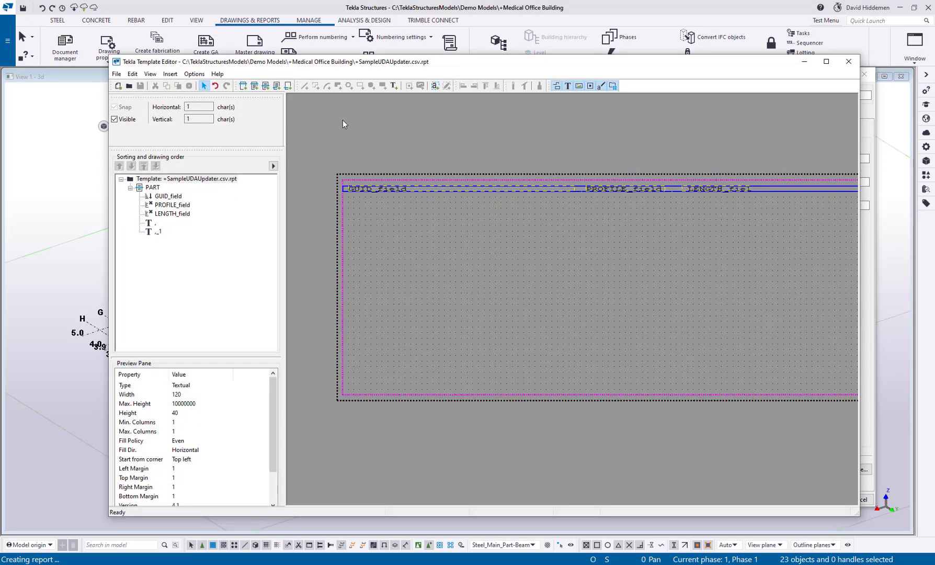
left_click(252, 88)
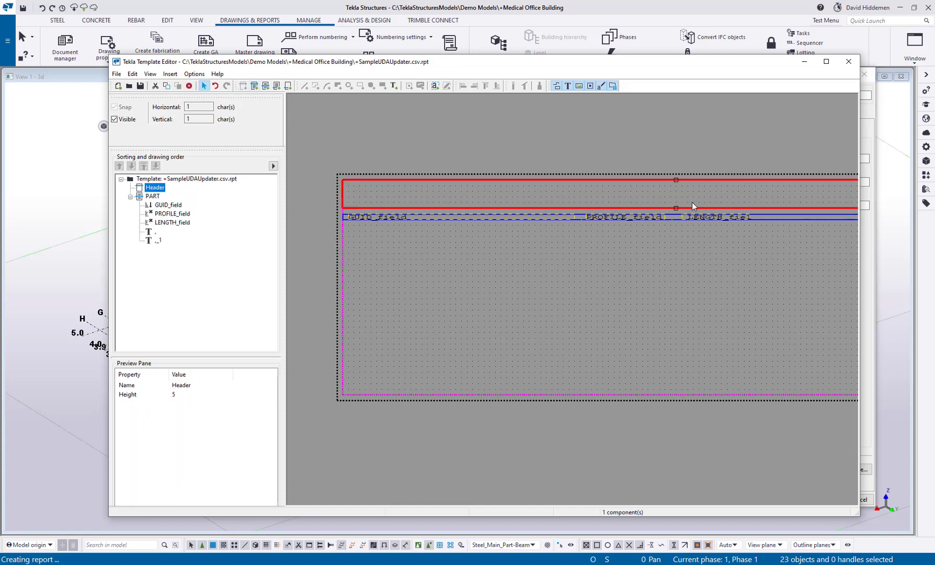
left_click_drag(677, 208, 676, 191)
left_click(460, 258)
scroll(402, 219, "up", 2)
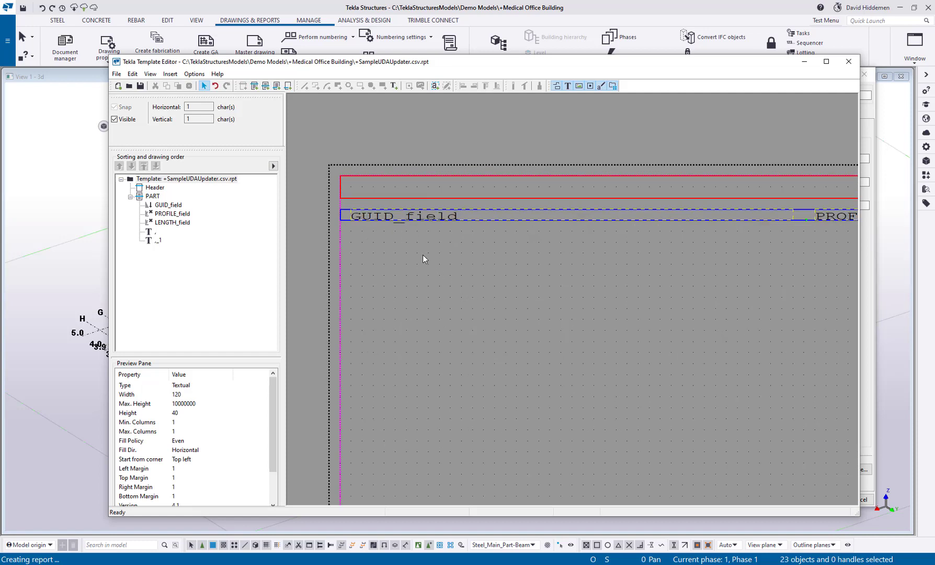
Add GUID, PROFILE and LENGTH text labels in the header above their matching fields.
left_click(393, 85)
type("GUID")
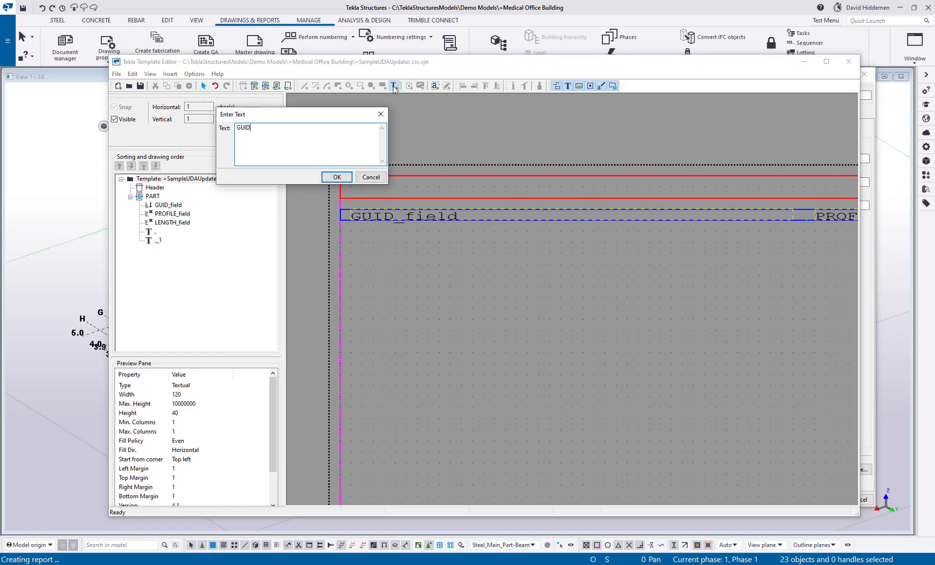
left_click(337, 176)
left_click(366, 184)
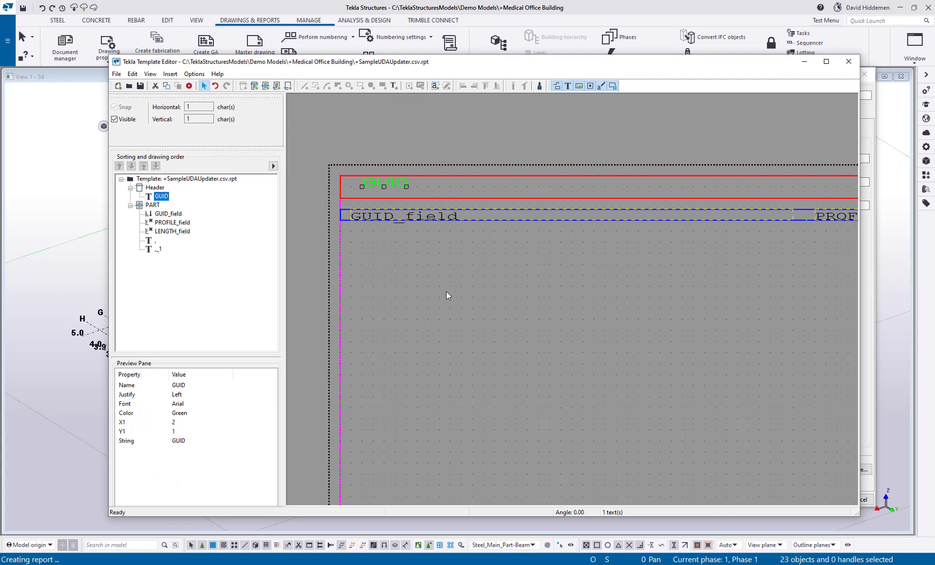
left_click(438, 286)
scroll(439, 290, "right", 6)
scroll(477, 302, "up", 1)
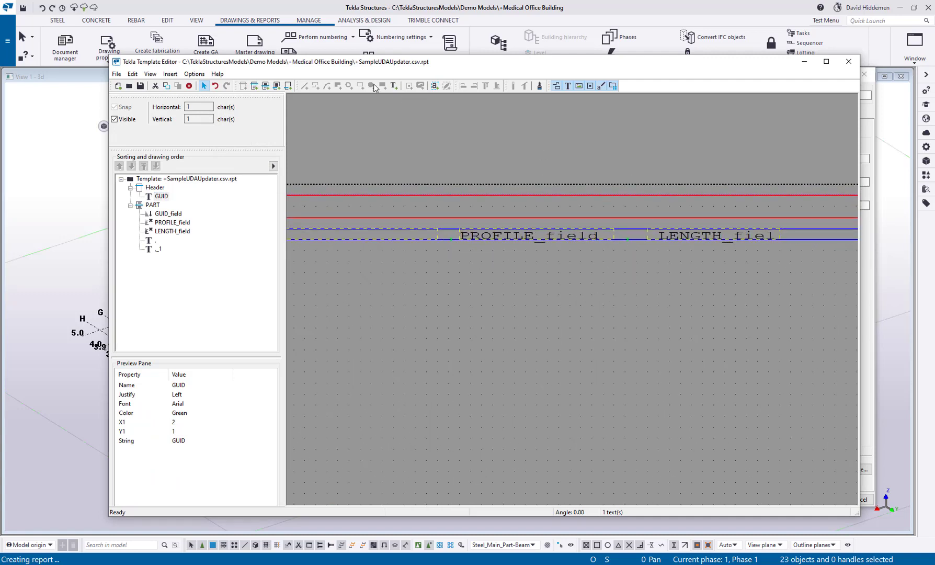
left_click(393, 86)
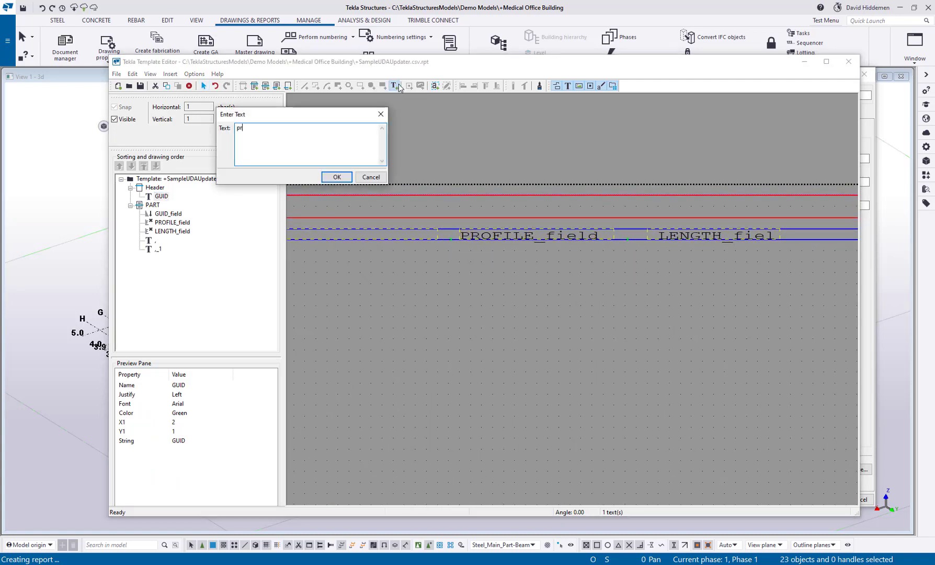
type("PROFILE")
left_click(337, 177)
left_click(465, 202)
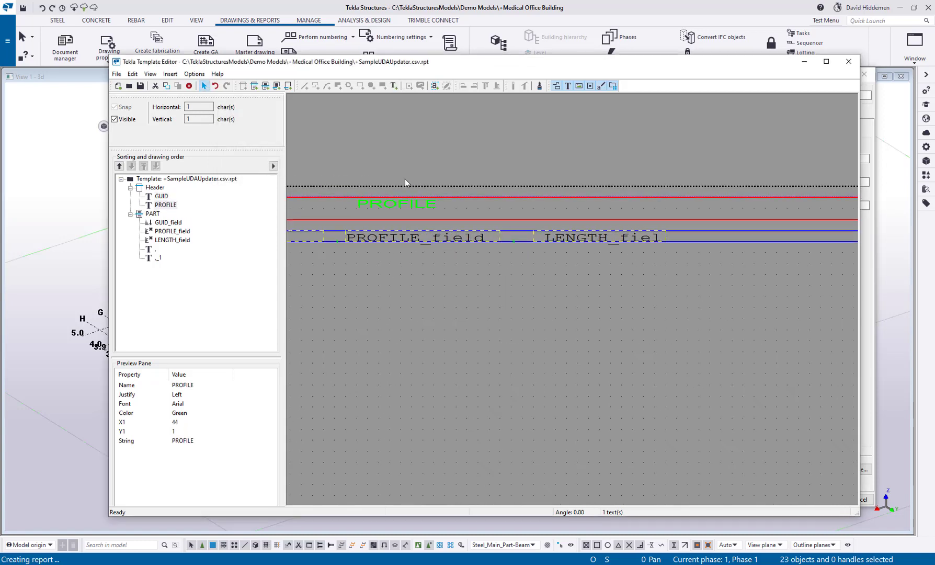
left_click(394, 85)
type("LENGTH")
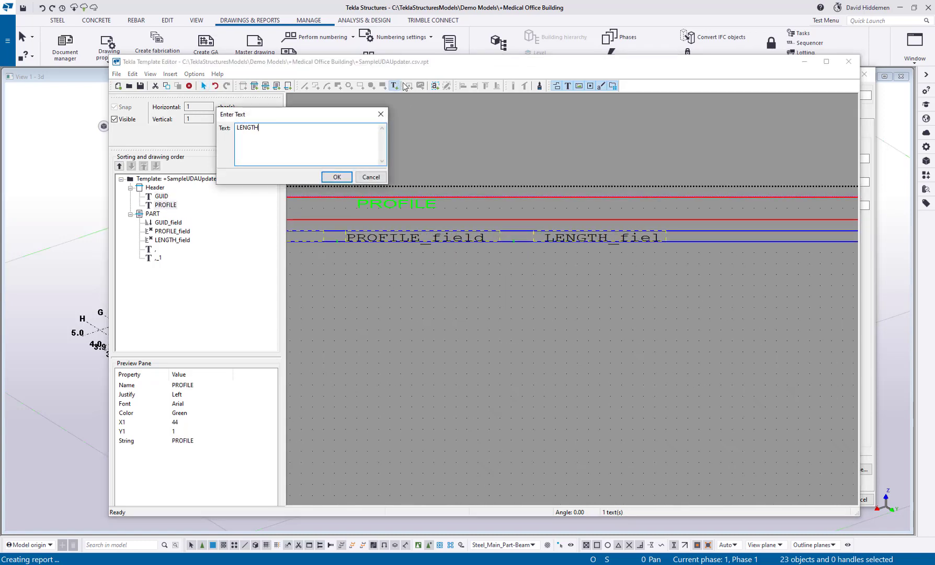
left_click(340, 177)
left_click(538, 210)
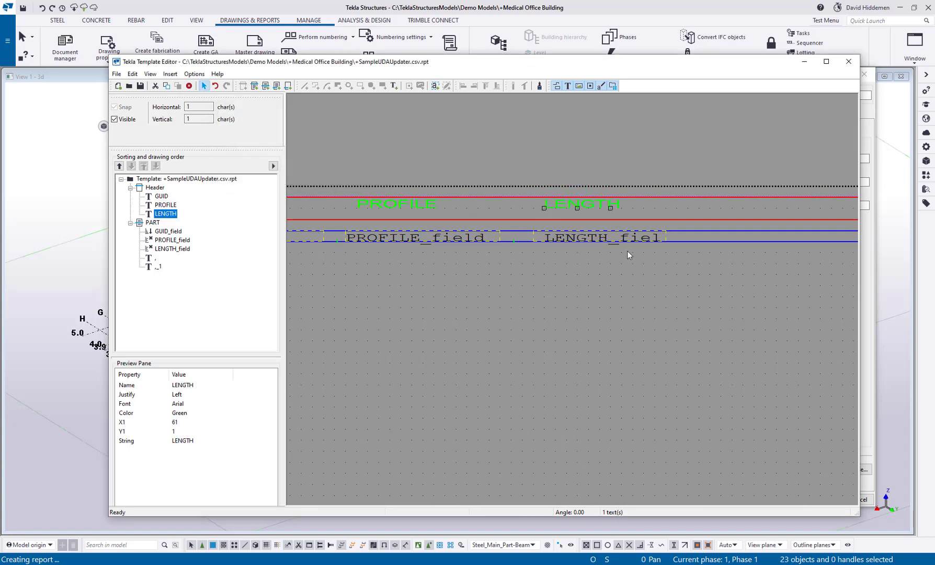
middle_click_drag(626, 254, 495, 265)
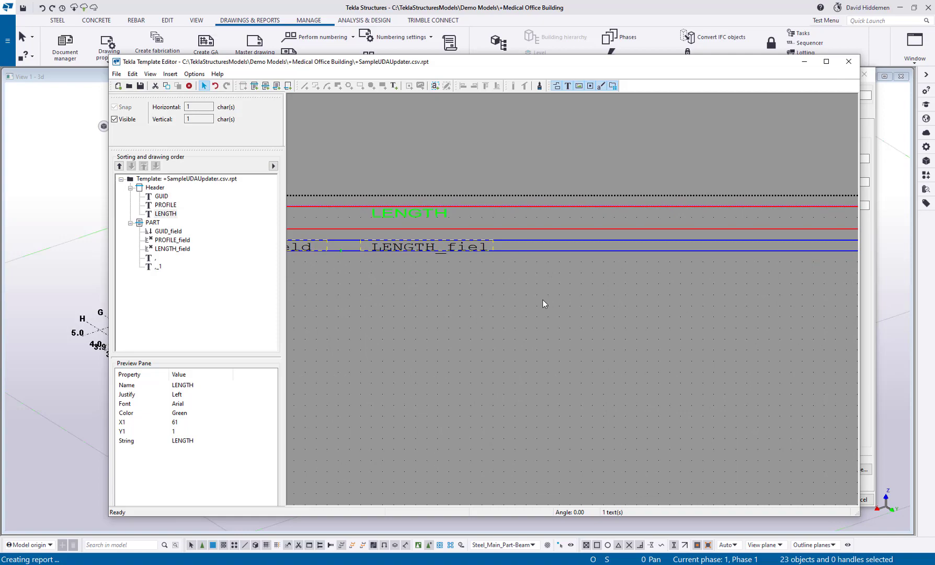
Open the user-defined attributes of the W16X26 beam.
left_click(804, 61)
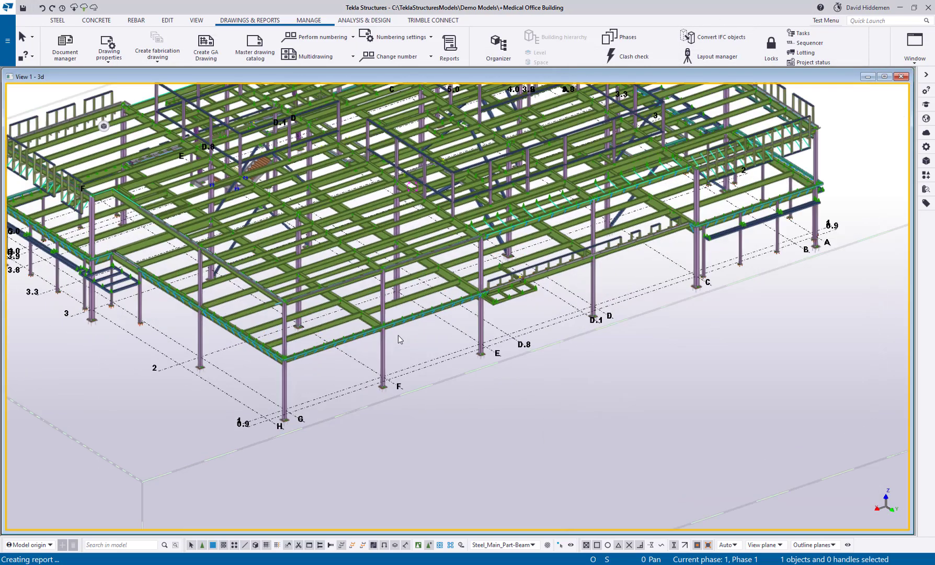
scroll(398, 335, "up", 3)
right_click(293, 294)
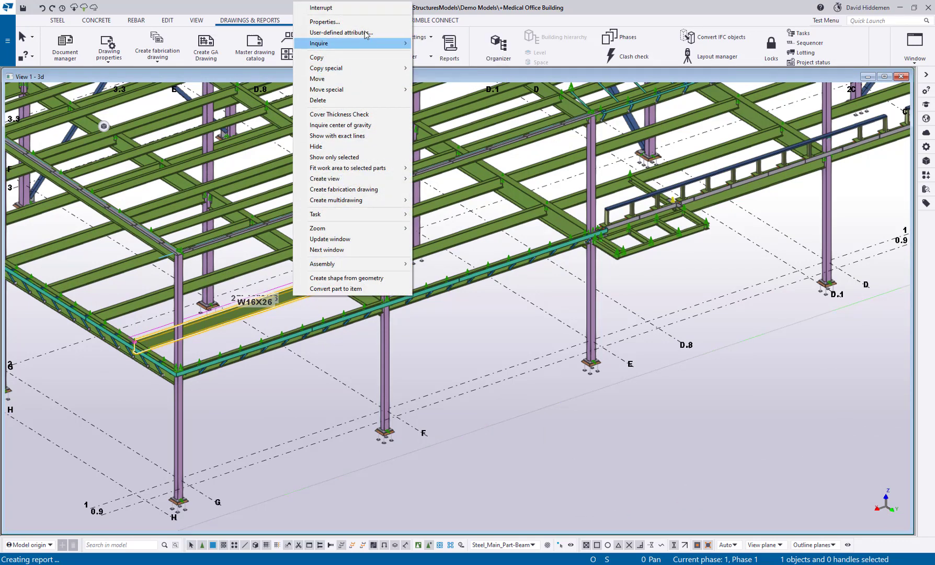
left_click(342, 32)
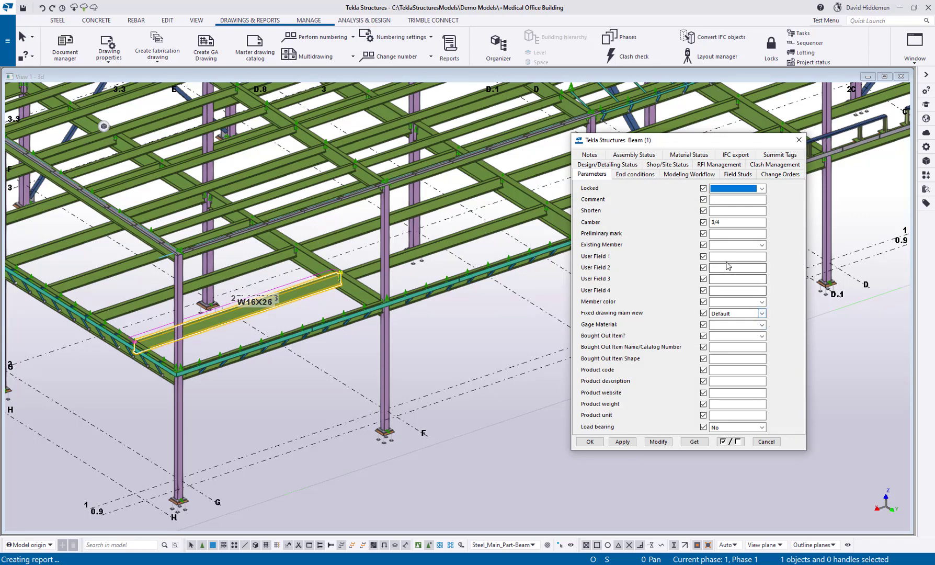
left_click(743, 268)
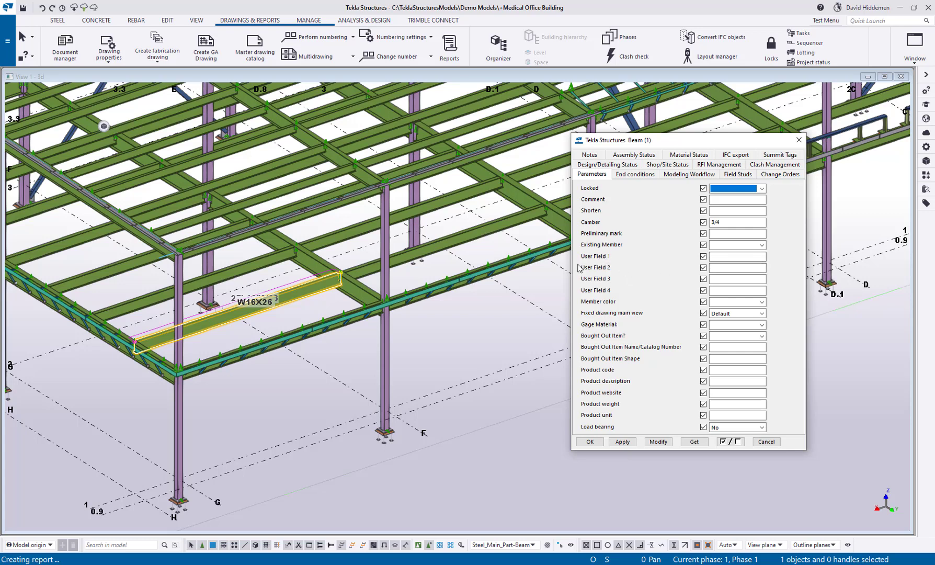
Set User Field 1 to tEST1 and User Field 2 to TEST2 and modify.
left_click(725, 257)
type("tEST1")
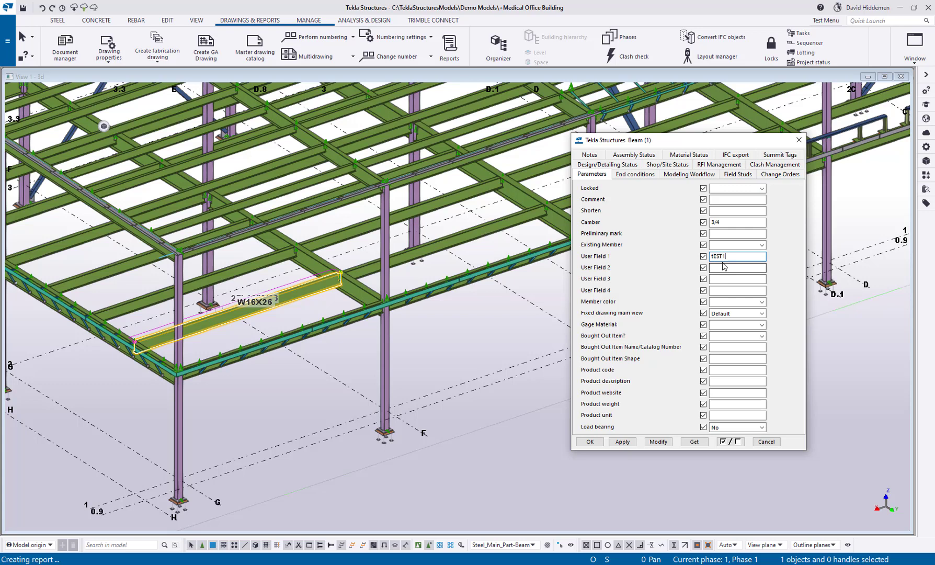
left_click(722, 267)
type("TEST2")
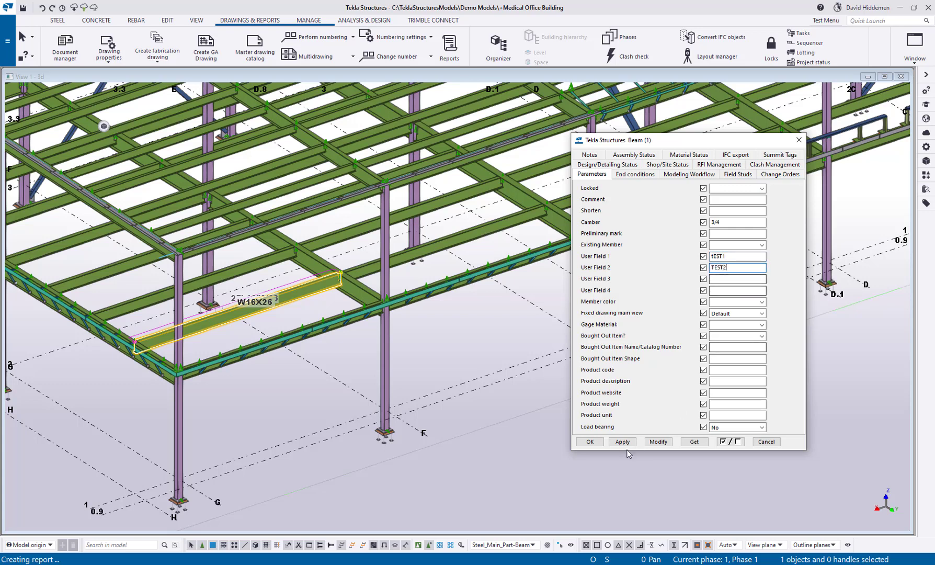
left_click(658, 441)
left_click(589, 441)
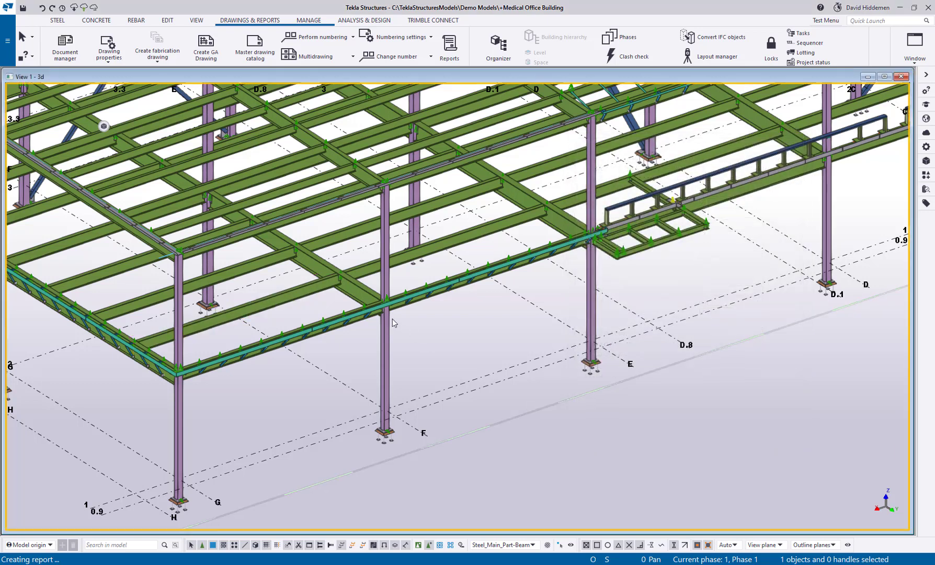
Select the W16X26 beam and check its USER_FIELD_1/2 values in the attribute list.
left_click(314, 298)
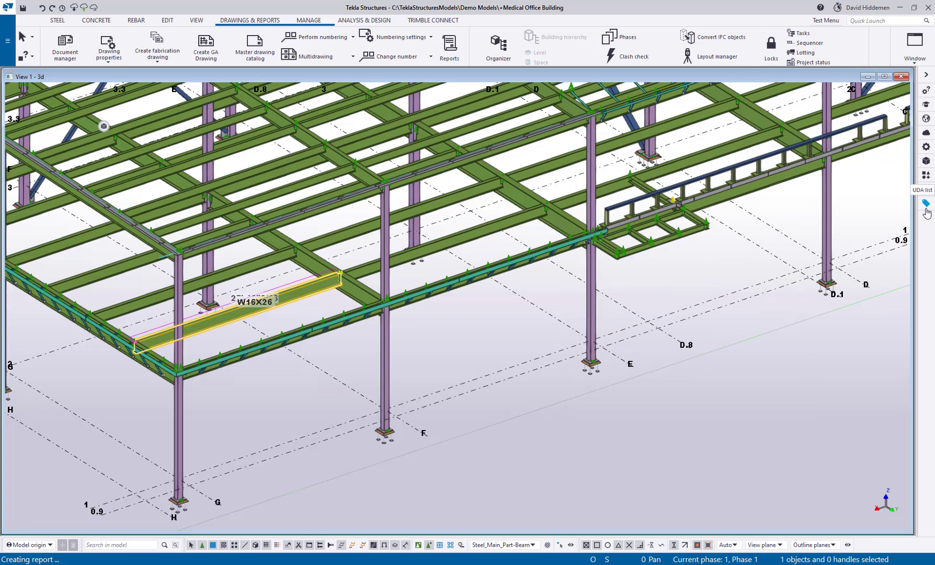
left_click(925, 207)
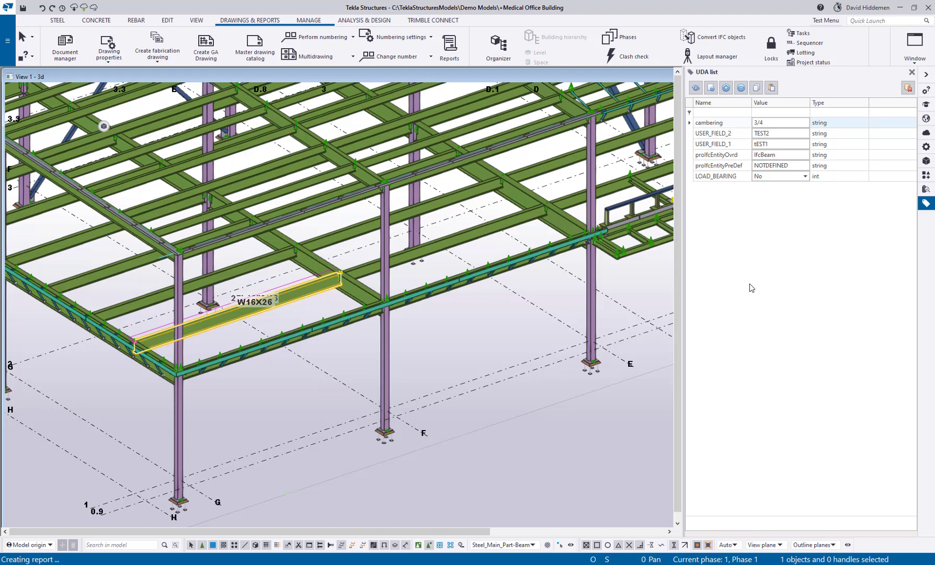
left_click(912, 73)
Delete the User Field 1 value from the beam's user-defined attributes and modify.
right_click(311, 300)
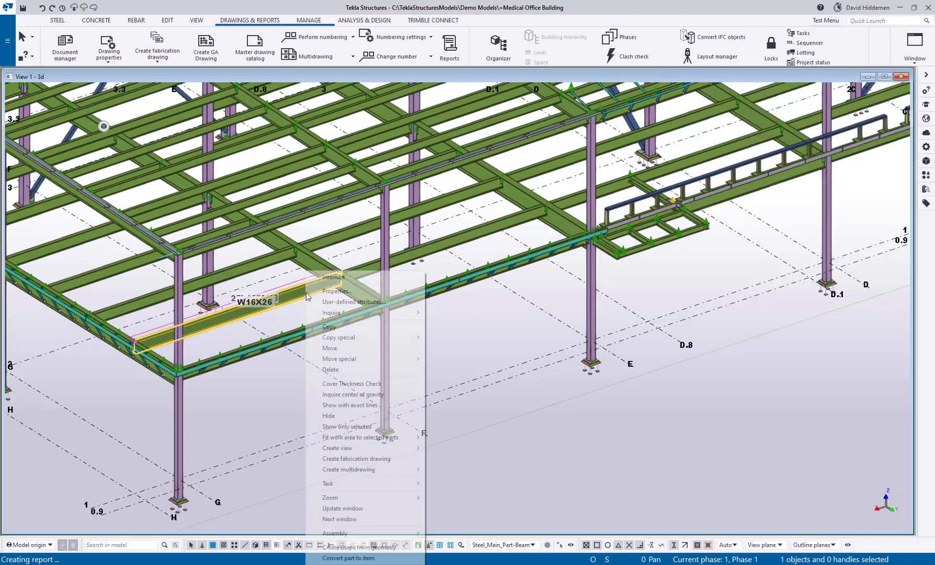
left_click(357, 302)
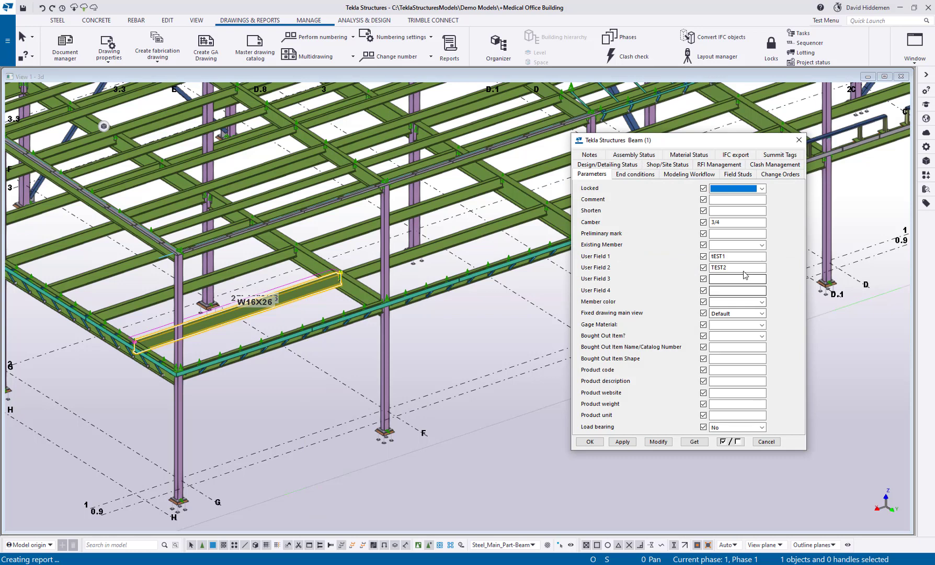
left_click(738, 267)
double_click(737, 256)
key("BackSpace")
left_click(658, 441)
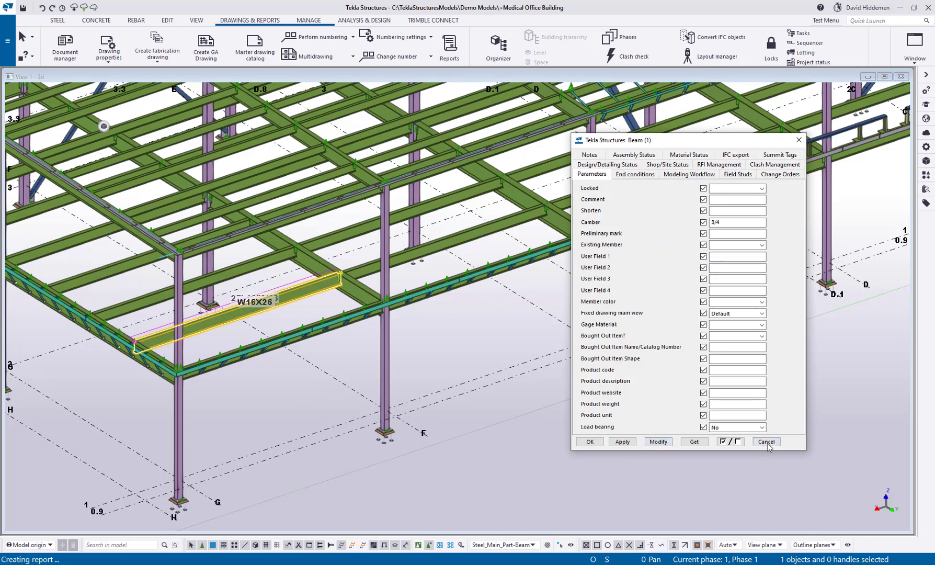
left_click(766, 441)
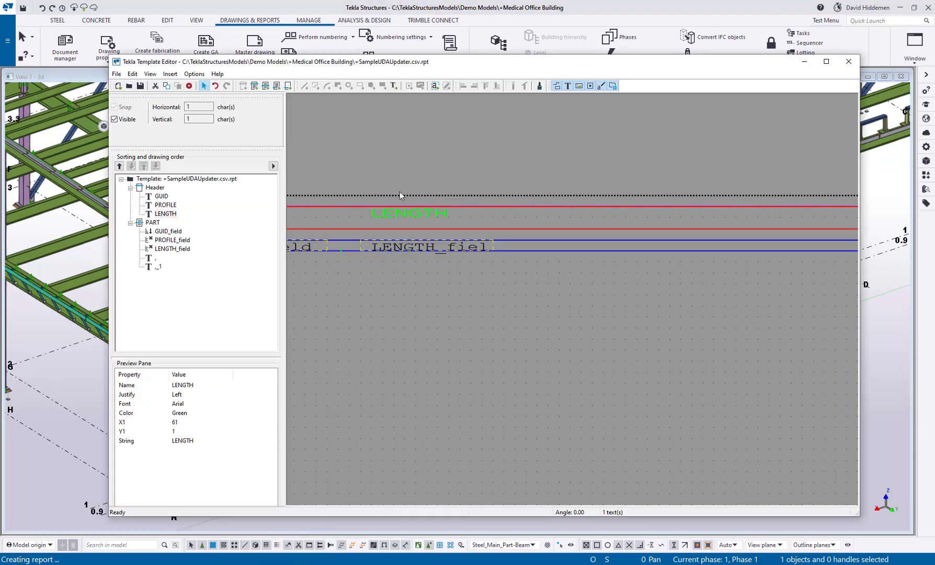
Add USER_FIELD_1 and USER_FIELD_2 heading labels to the header after LENGTH.
left_click(393, 86)
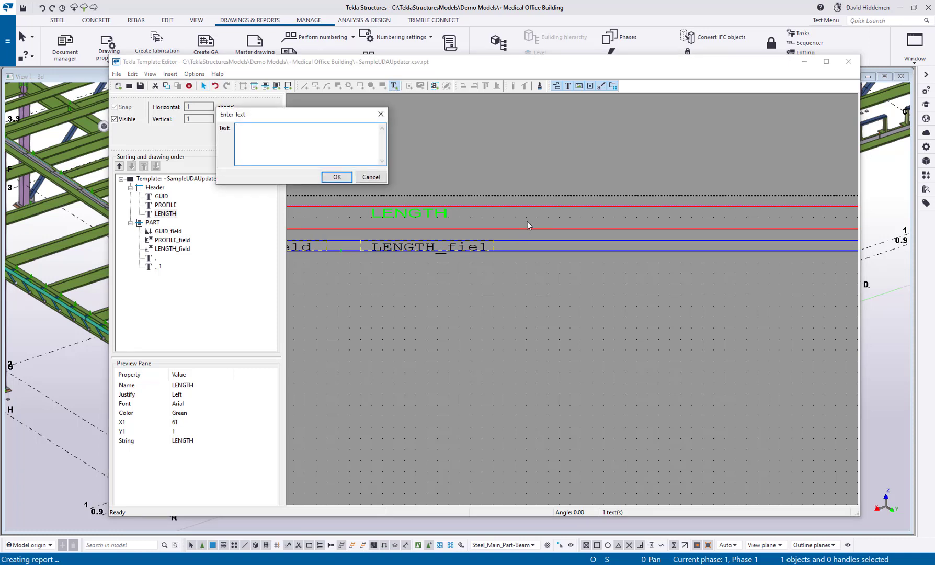
type("USER_FIELD_1")
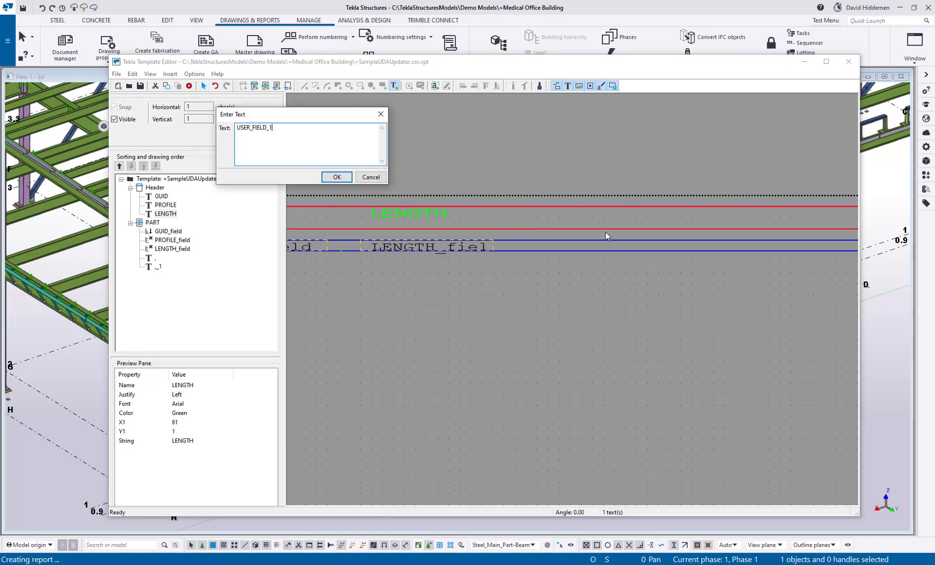
left_click(337, 177)
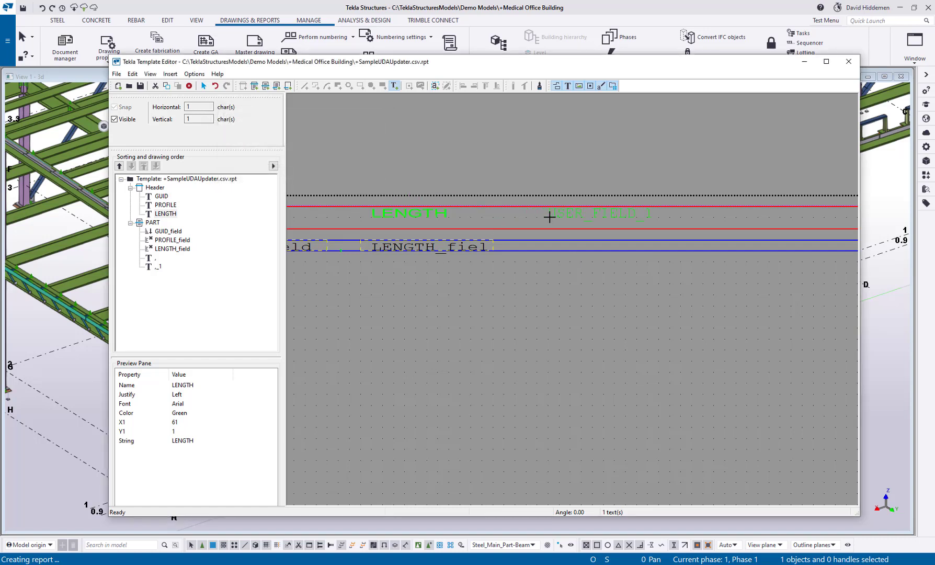
left_click(548, 217)
left_click(393, 86)
type("U")
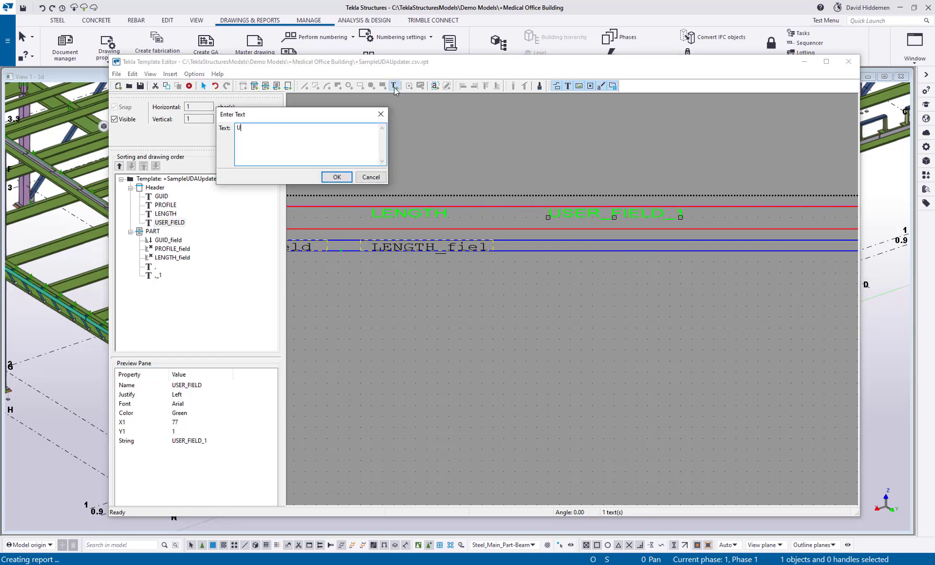
type("SER_FIELD_2")
left_click(335, 178)
left_click(598, 221)
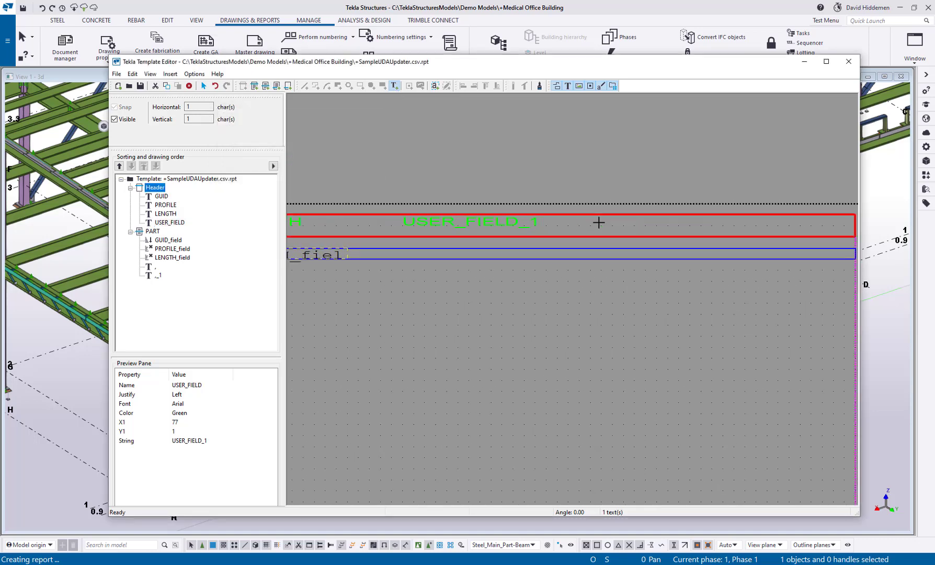
scroll(613, 263, "down", 3)
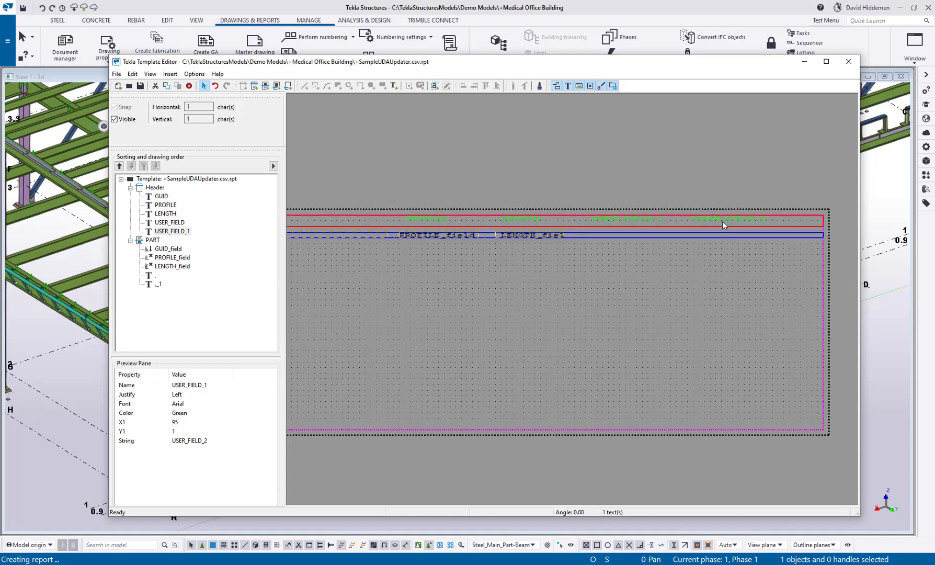
scroll(355, 195, "down", 1)
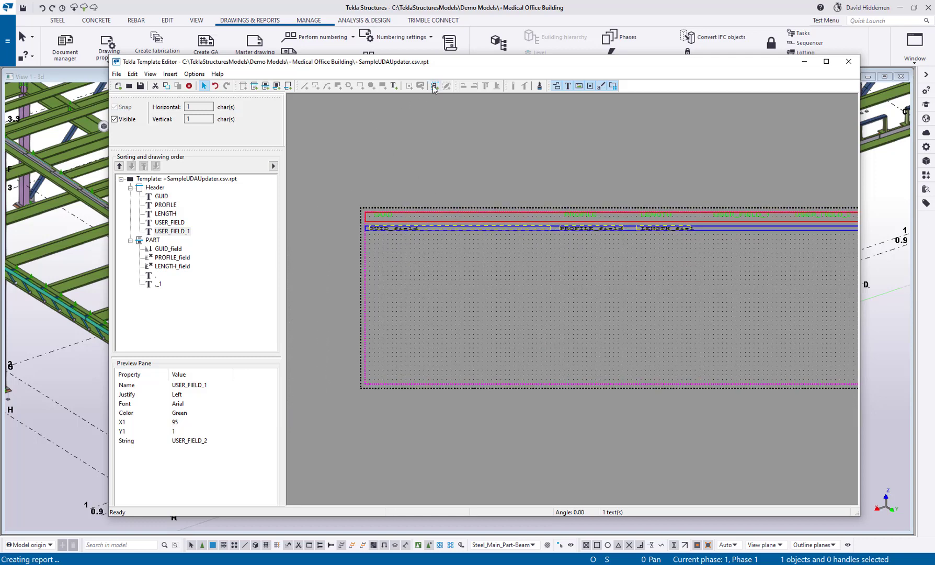
Cancel the new text placement and clear the current text selection in the template.
left_click(394, 87)
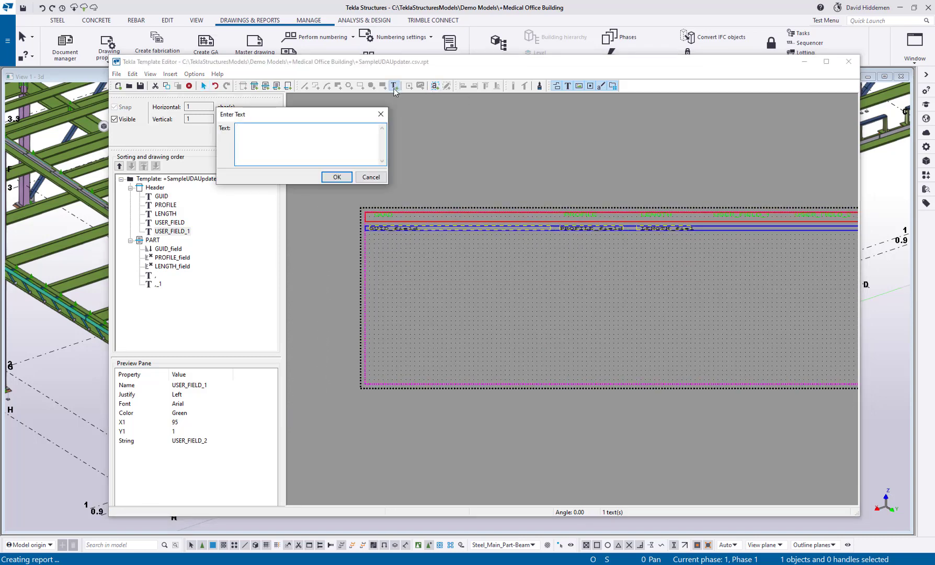
left_click(372, 176)
scroll(518, 250, "up", 4)
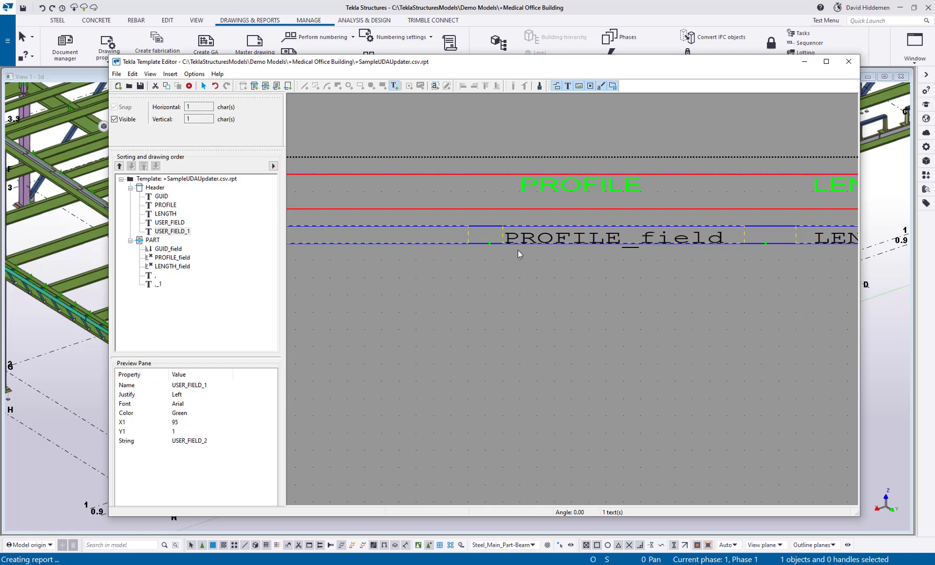
key("Escape")
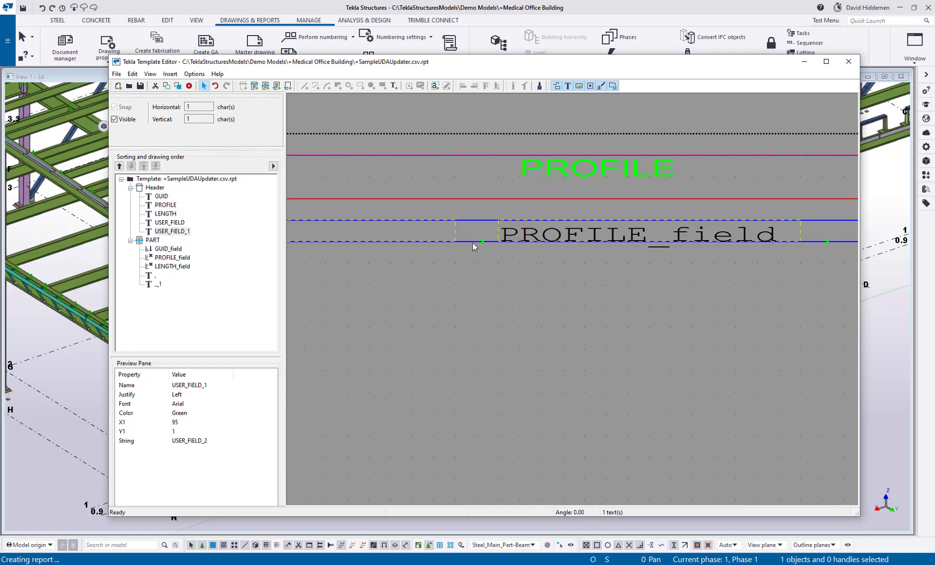
scroll(553, 274, "down", 2)
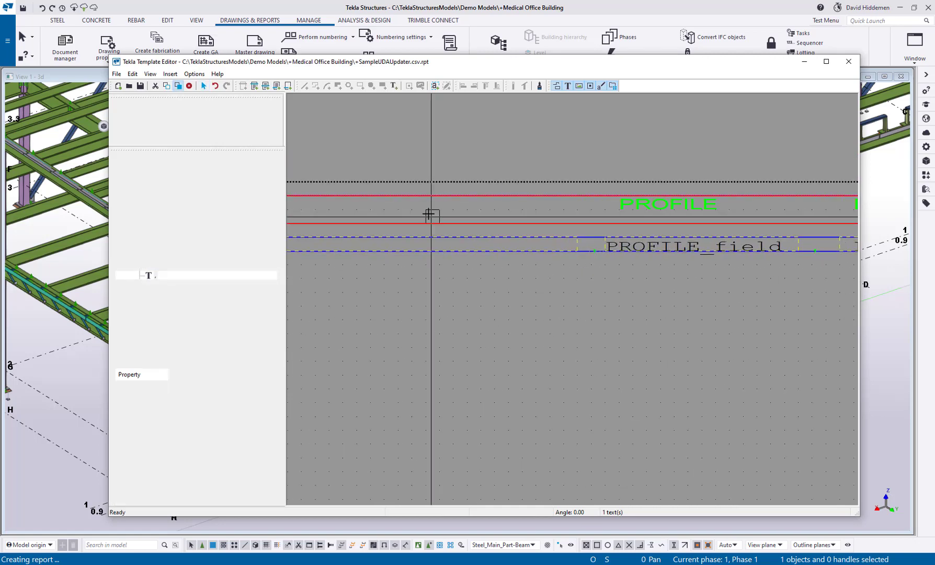
scroll(453, 224, "down", 3)
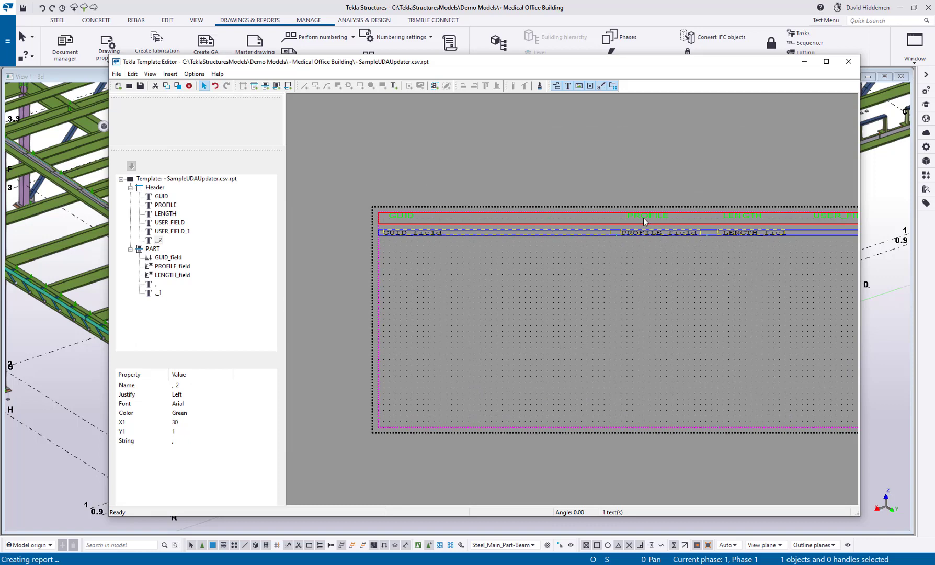
scroll(546, 234, "up", 2)
left_click(495, 226)
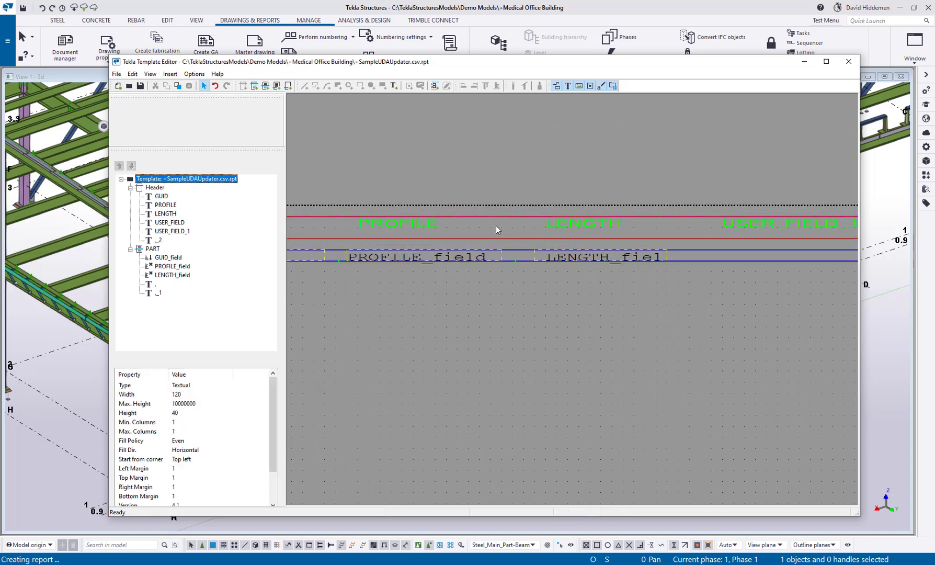
Copy the PART row's comma and paste commas before the LENGTH, USER_FIELD_1 and USER_FIELD_2 headings.
left_click(509, 259)
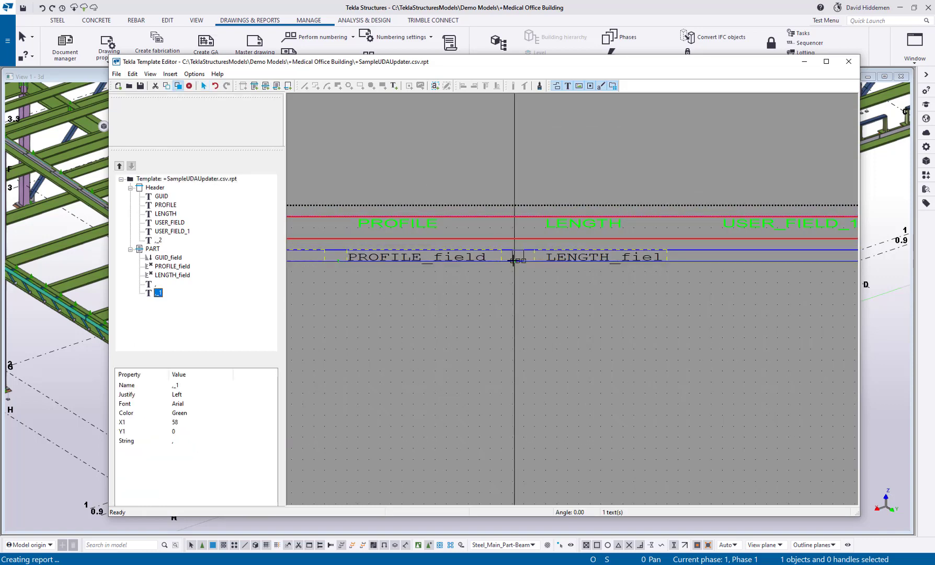
key("ctrl+c")
key("ctrl+v")
left_click(481, 229)
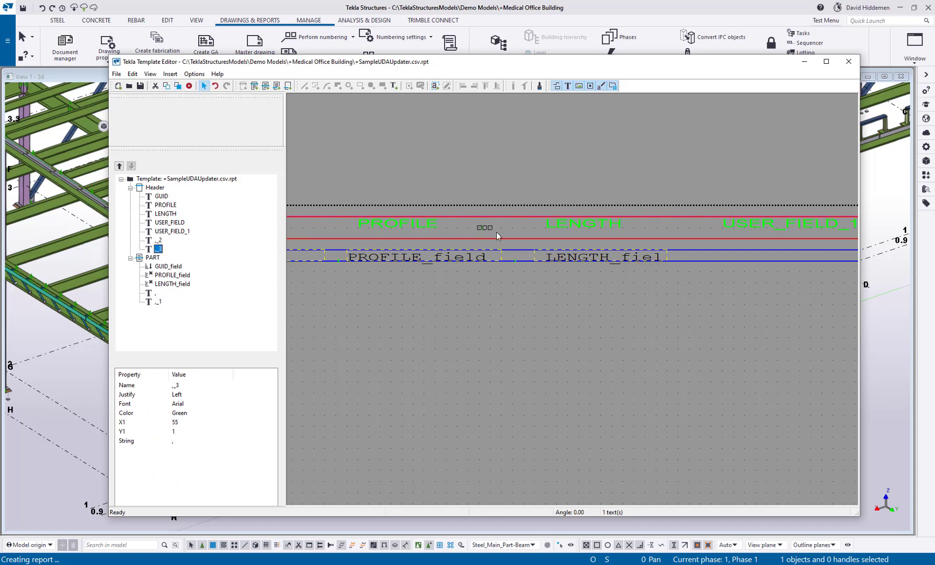
scroll(497, 235, "right", 5)
key("ctrl+v")
left_click(532, 233)
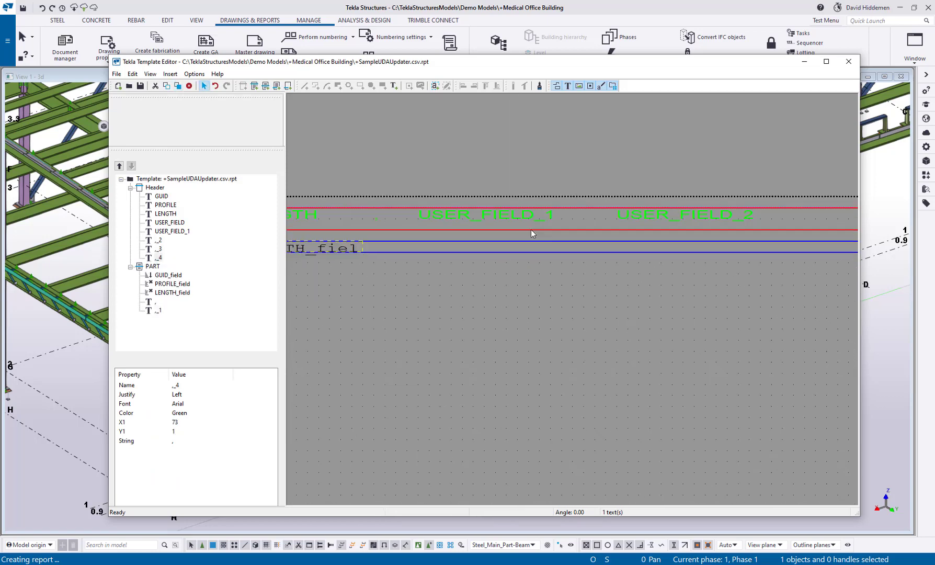
key("ctrl+v")
left_click(586, 214)
Select the whole template and save it.
scroll(632, 274, "down", 5)
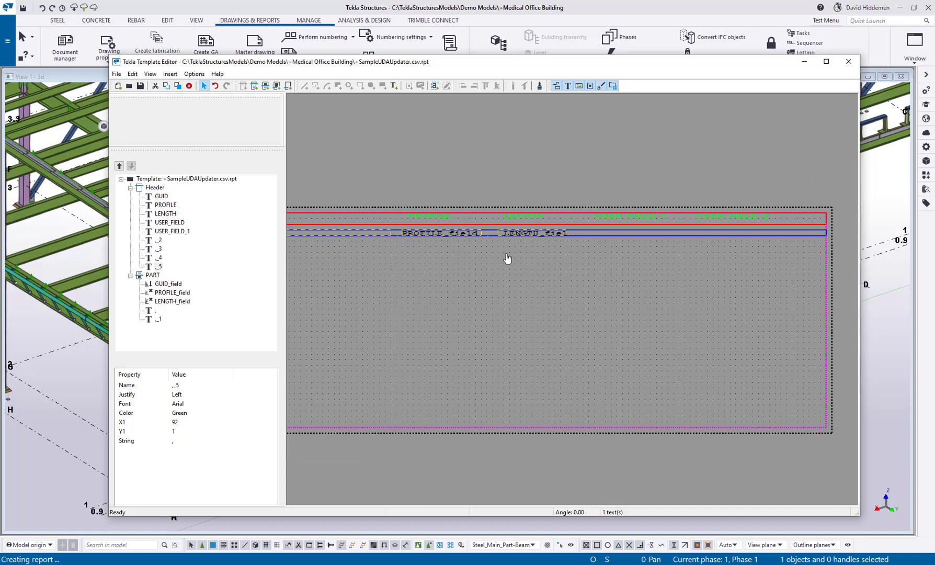
scroll(507, 259, "down", 3)
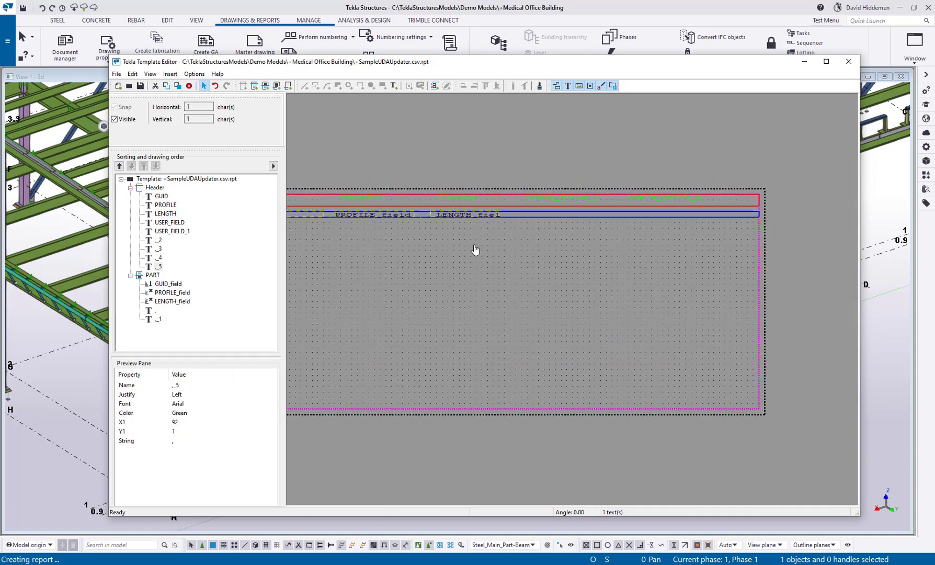
left_click(507, 272)
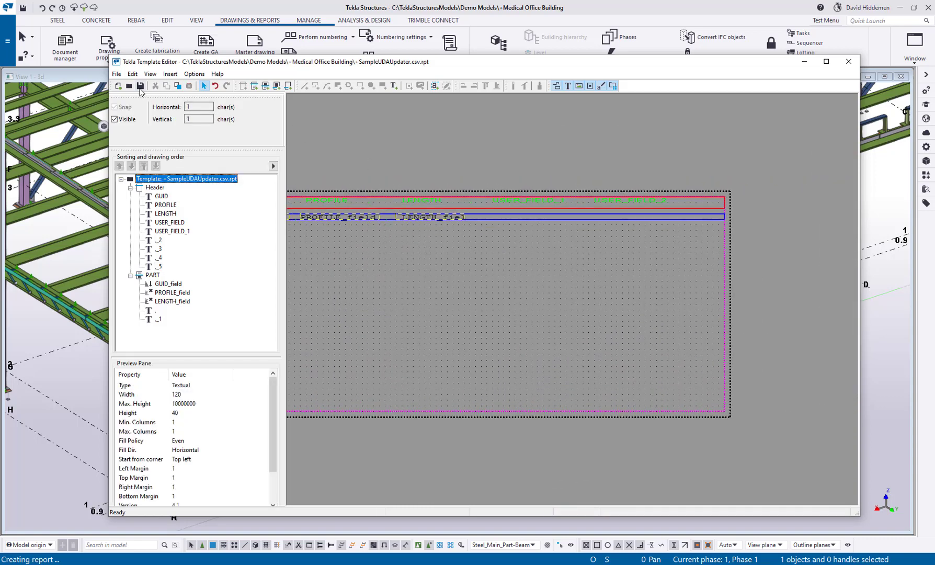
left_click(142, 86)
Create the +SampleUDAUpdater.csv report from the selected beams in its associated viewer, overwriting the old file.
key("alt+Tab")
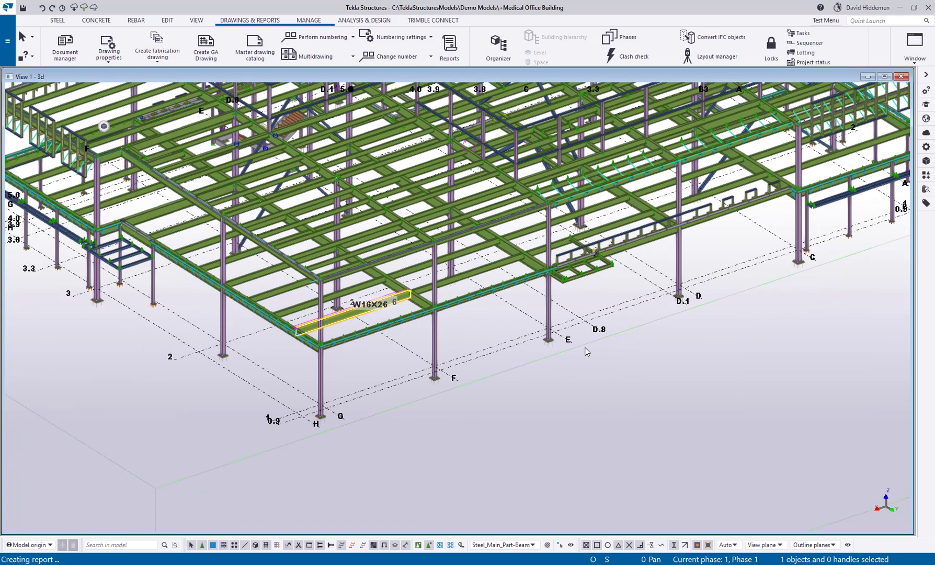
left_click_drag(585, 351, 309, 227)
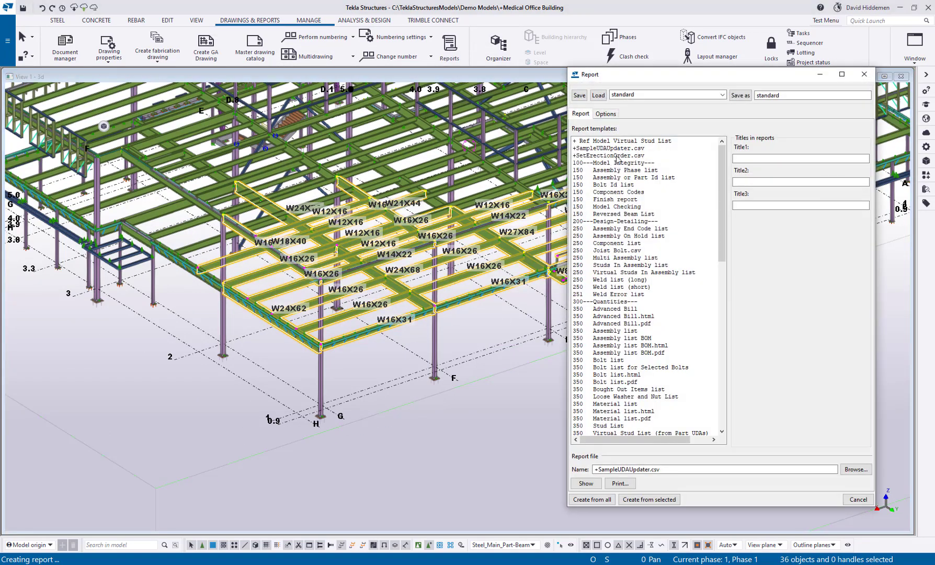
left_click(619, 149)
left_click(606, 114)
left_click(678, 129)
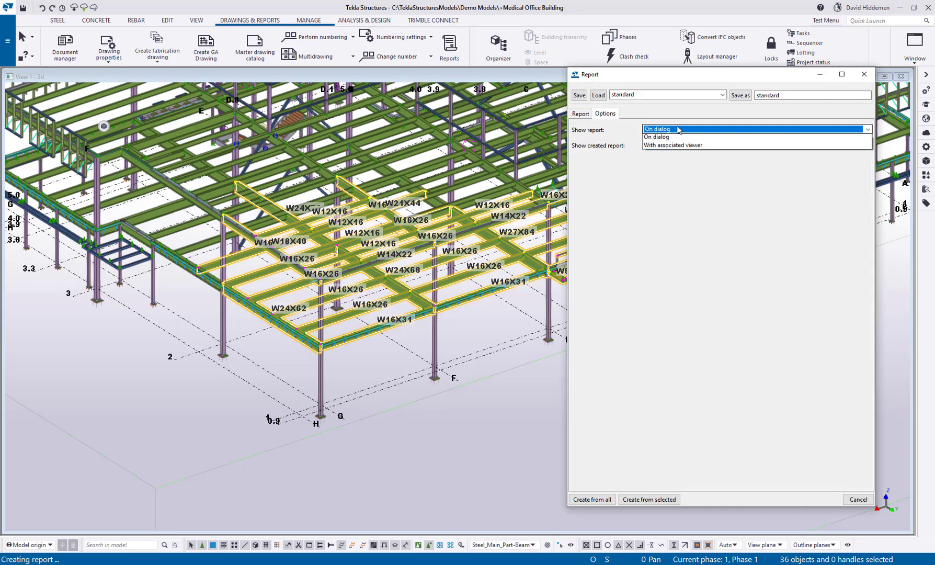
left_click(694, 145)
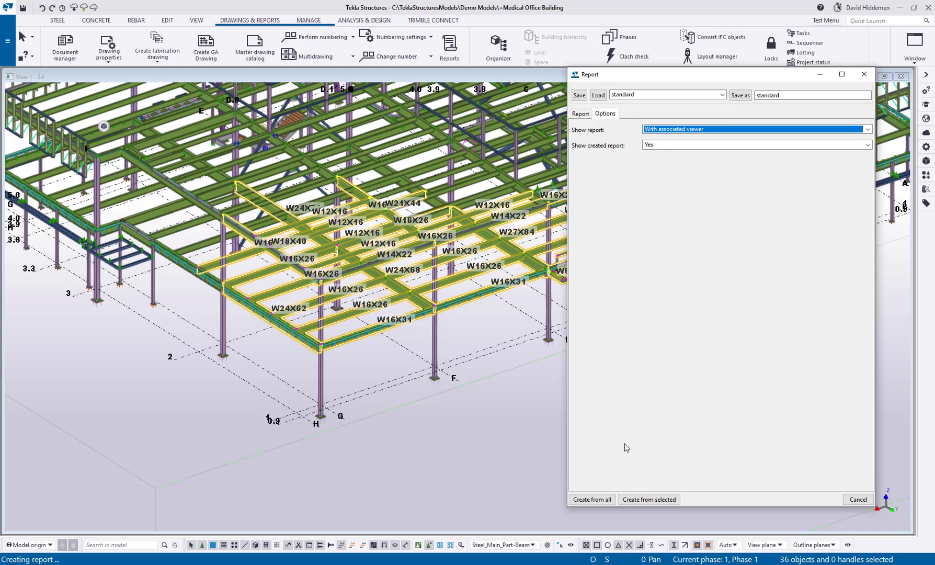
left_click(630, 498)
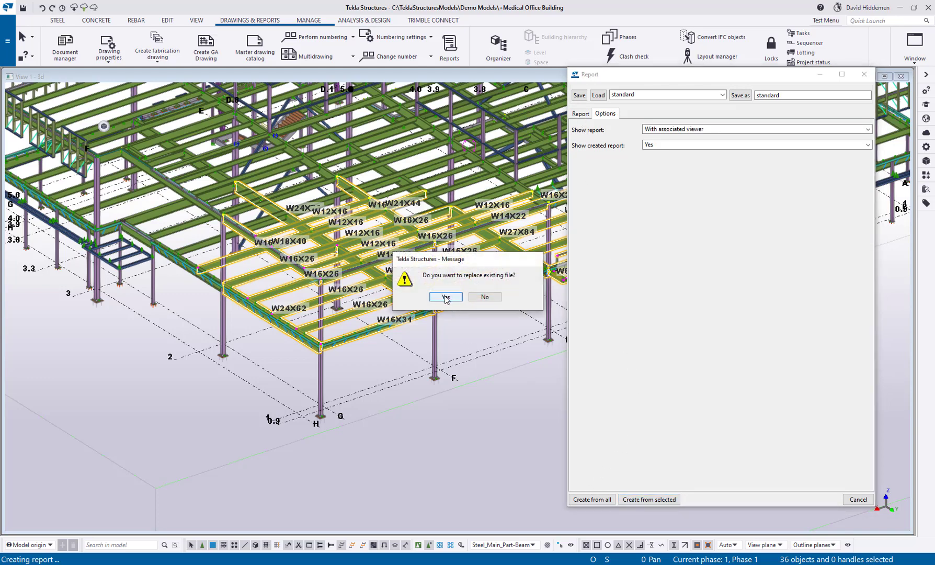
left_click(445, 296)
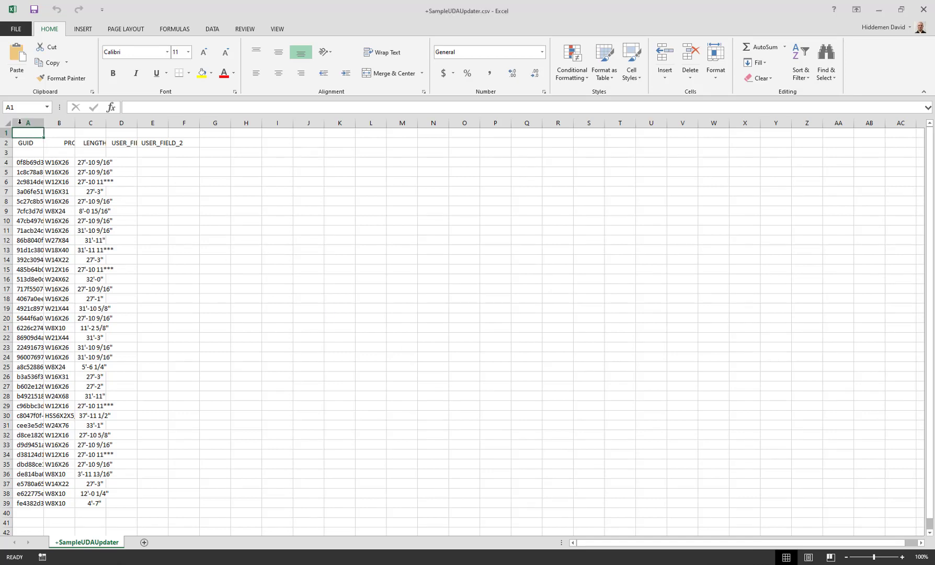
Autofit column A to the full GUIDs and widen the PROFILE and LENGTH columns.
double_click(46, 120)
left_click(324, 249)
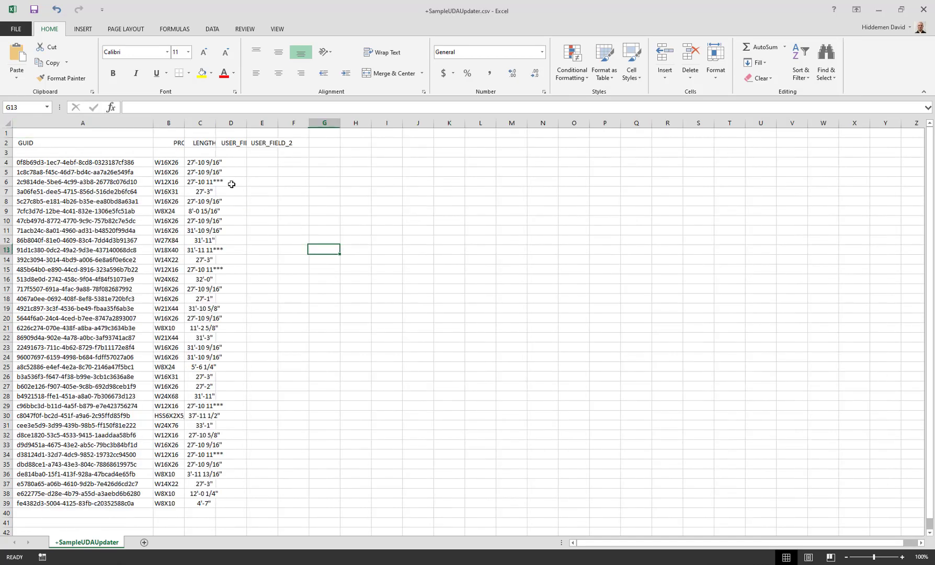
left_click_drag(184, 124, 409, 124)
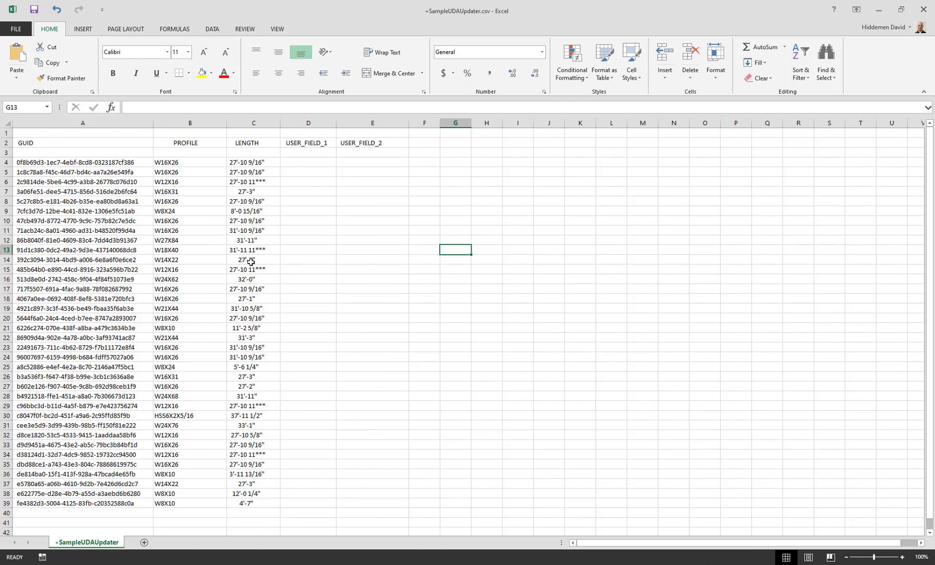
Inspect the asterisk-filled LENGTH cells C6, C13, C15 and C29.
left_click(263, 181)
left_click(274, 250)
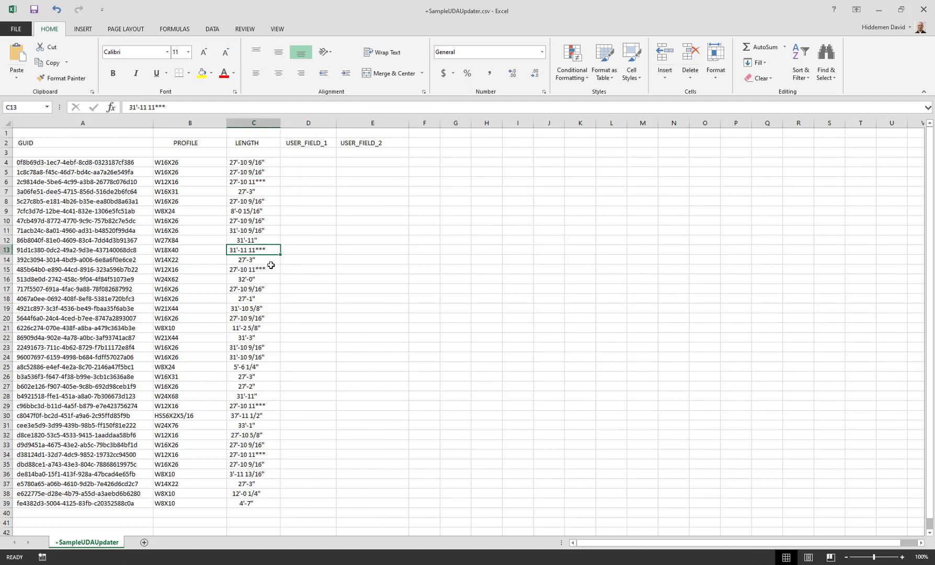
left_click(271, 269)
left_click(267, 407)
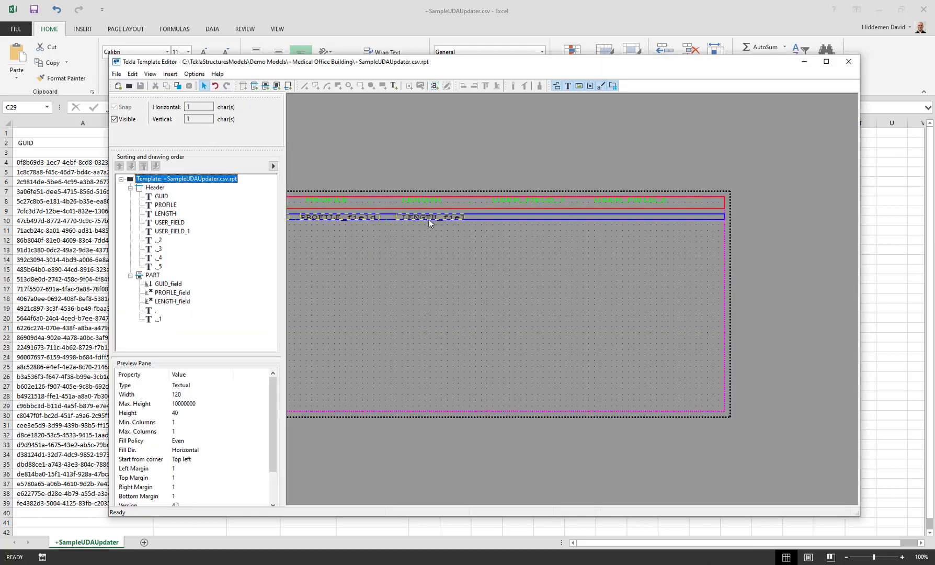
Give LENGTH_field a 15-character length in its properties, dismissing the overlap warnings.
scroll(470, 230, "up", 2)
double_click(526, 236)
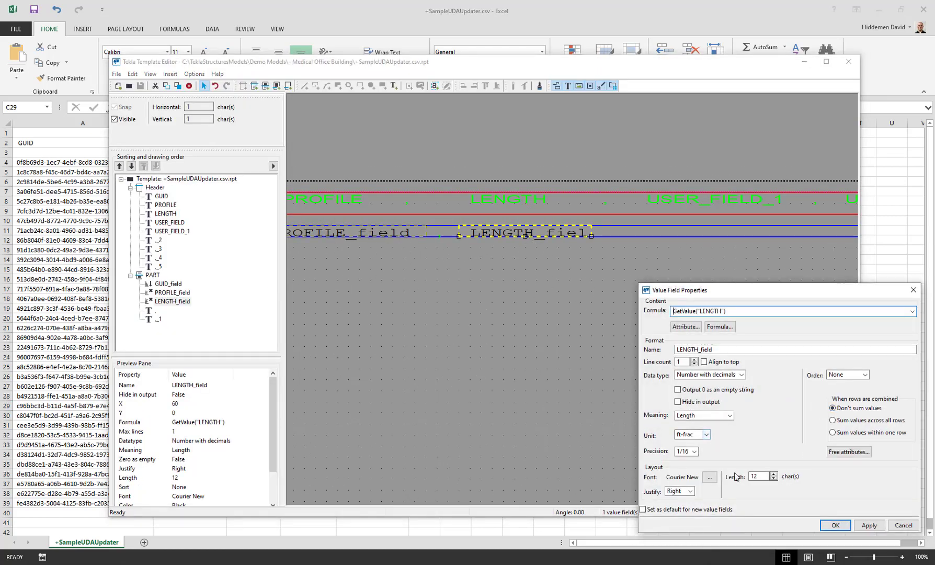
left_click(868, 525)
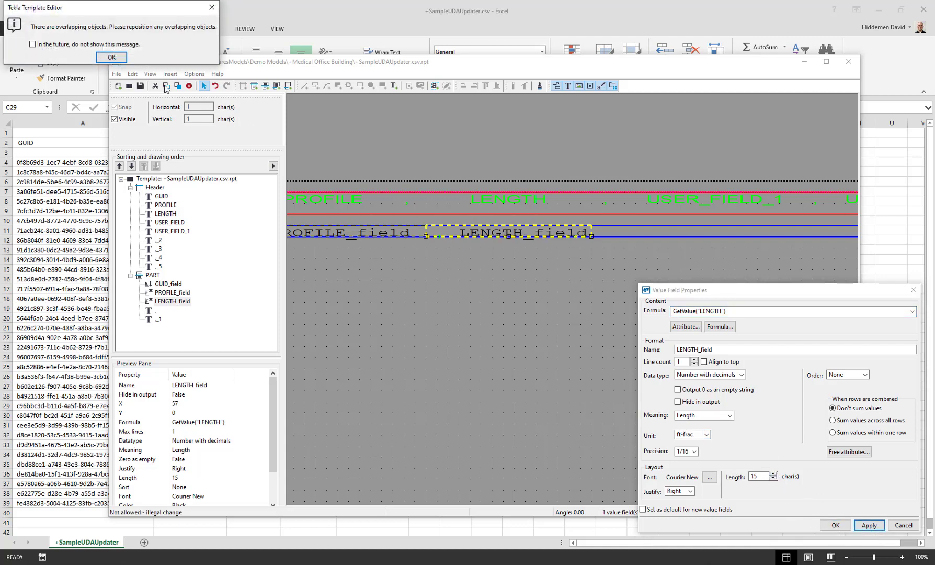
left_click(112, 57)
left_click(824, 531)
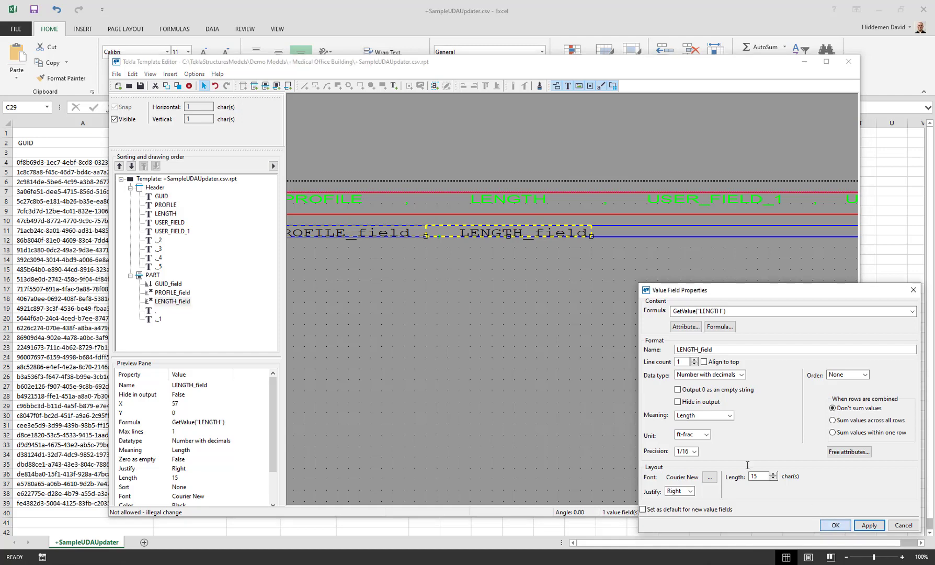
left_click(835, 525)
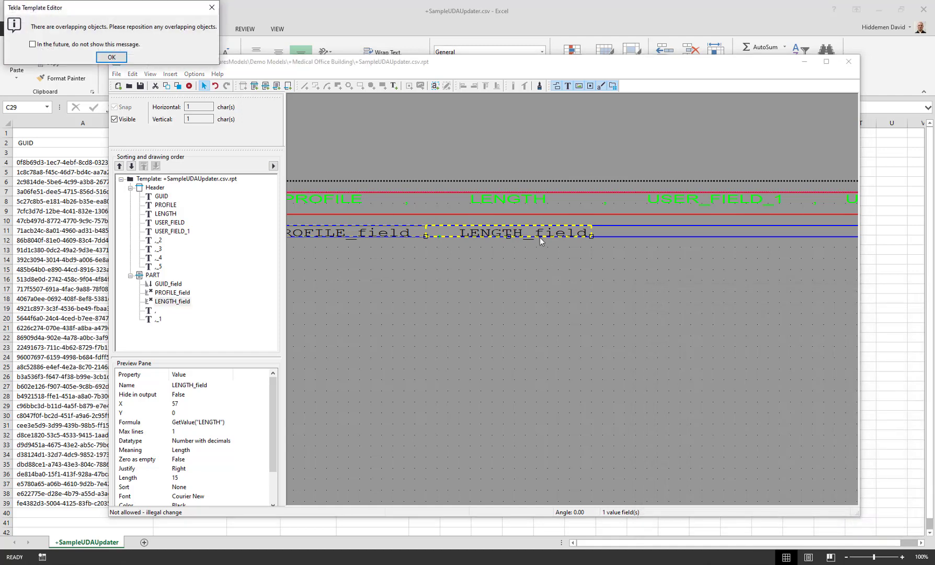
left_click(112, 57)
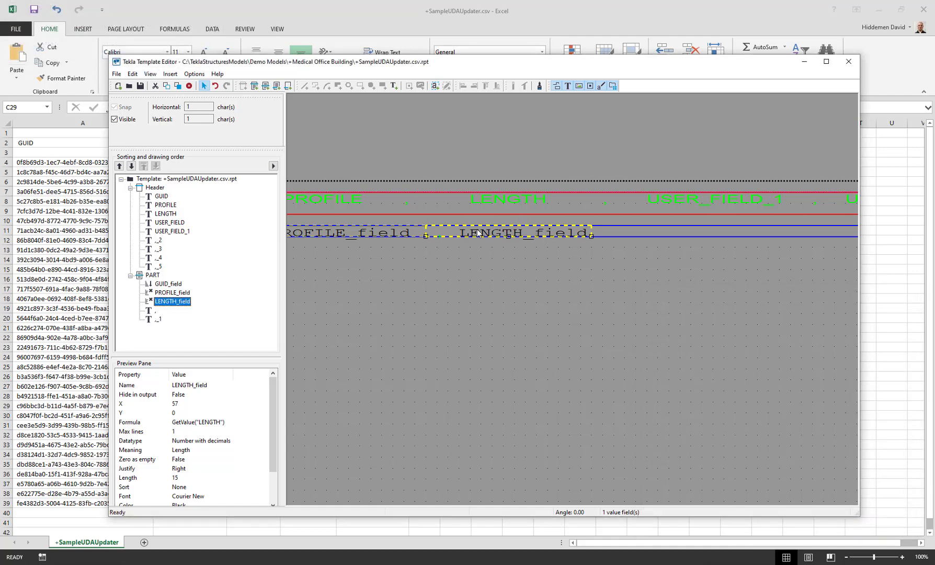
Shift LENGTH_field slightly right and shorten the Header band to pull the PART row up.
left_click_drag(474, 236, 505, 244)
left_click(479, 279)
scroll(479, 279, "down", 5)
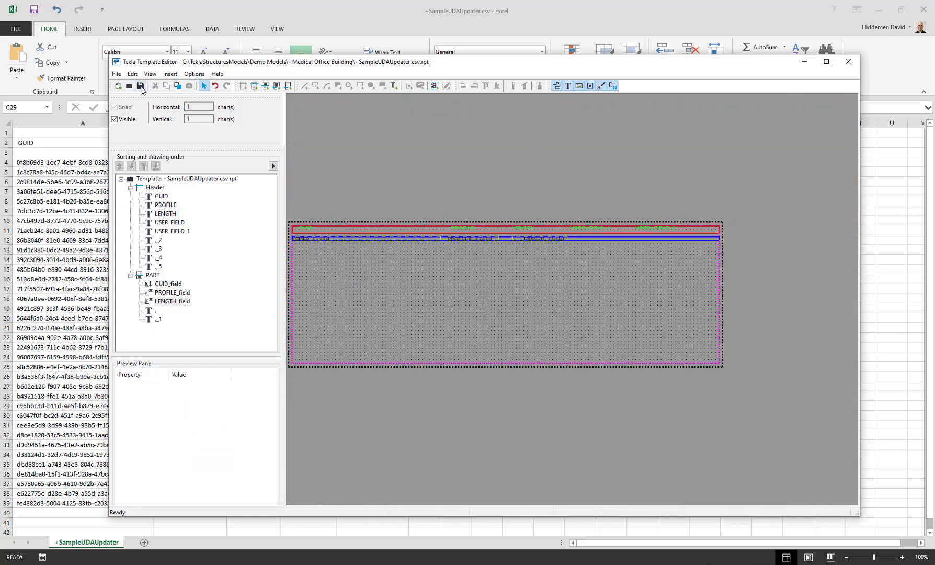
scroll(501, 229, "up", 3)
left_click(468, 223)
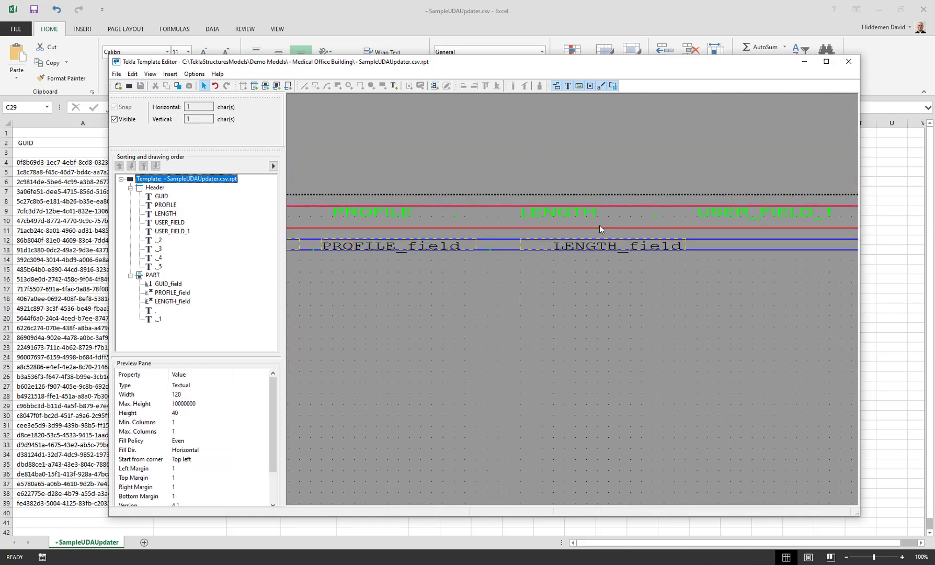
left_click(581, 228)
left_click_drag(497, 228, 496, 215)
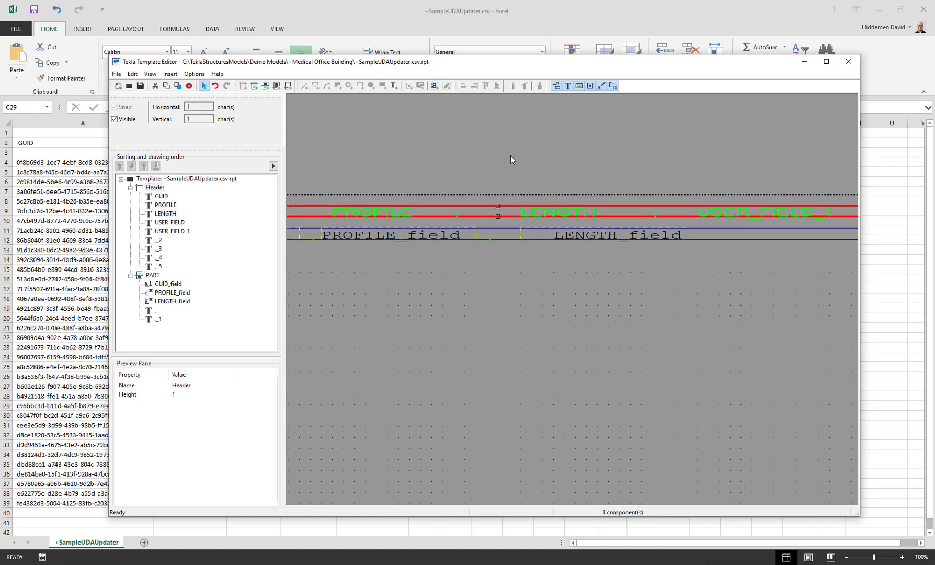
Set the top, bottom, left and right page margins to 0 in Template Page Properties.
double_click(510, 155)
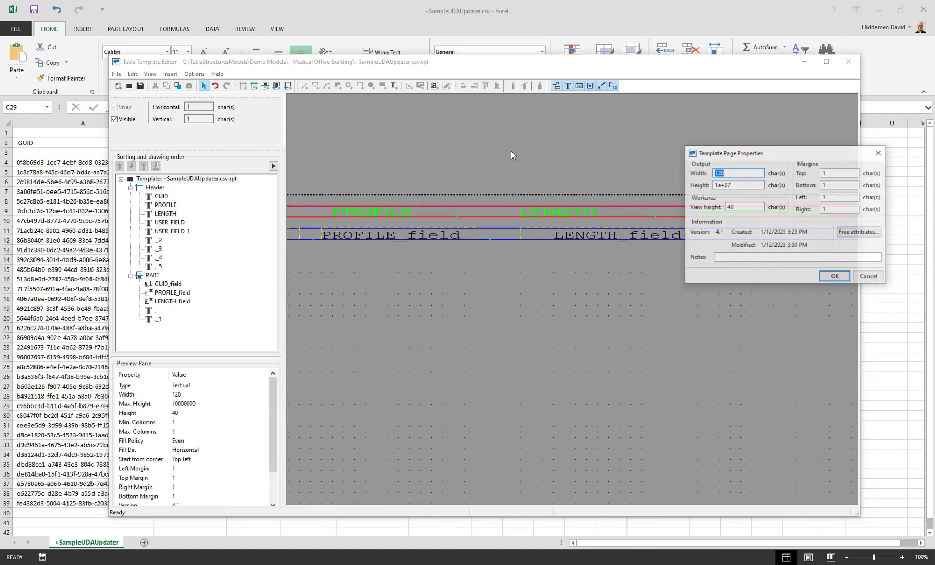
double_click(824, 173)
type("0")
key("Tab")
type("0")
key("Tab")
type("0")
key("Tab")
key("BackSpace")
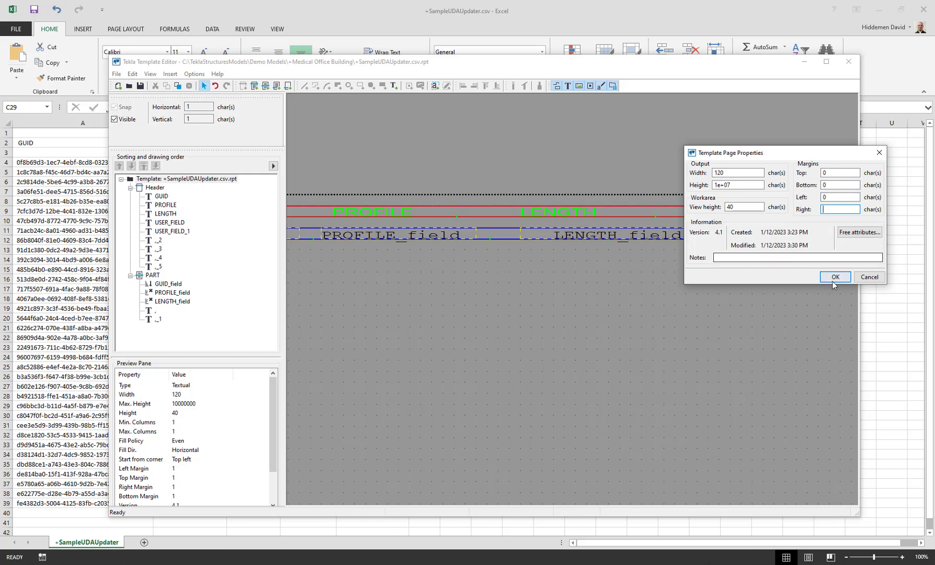
left_click(833, 281)
scroll(652, 300, "down", 5)
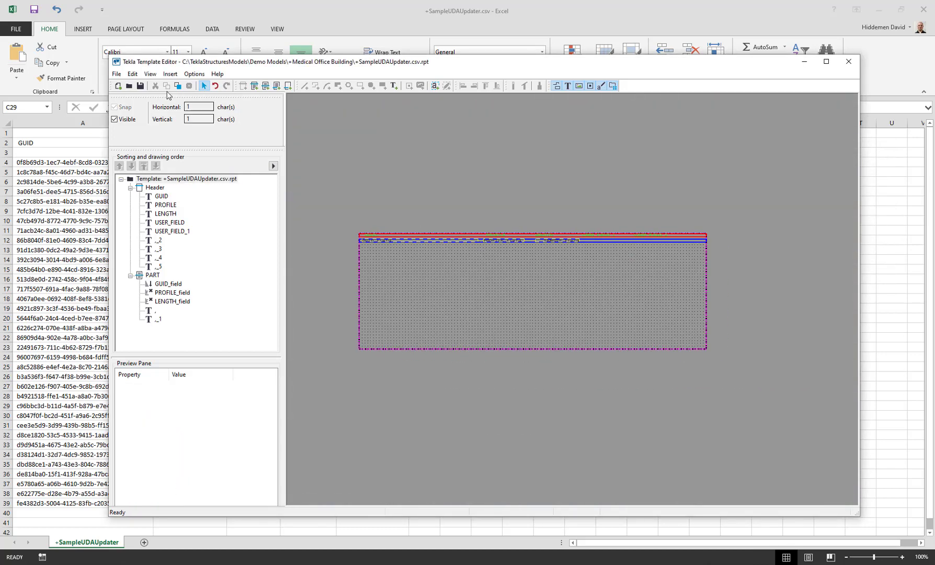
Close Excel without saving and regenerate the report for the selected beams, overwriting the file.
left_click(804, 61)
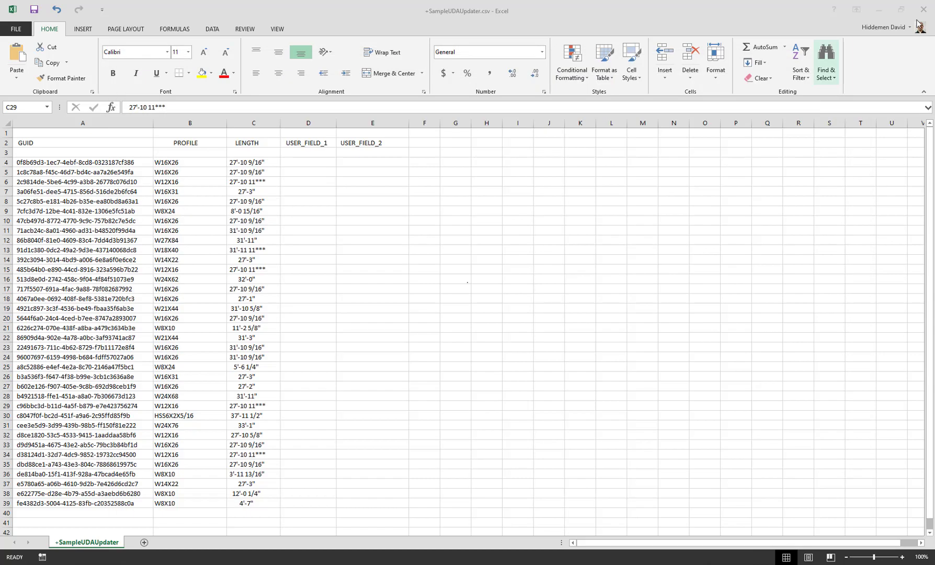
left_click(923, 9)
left_click(471, 299)
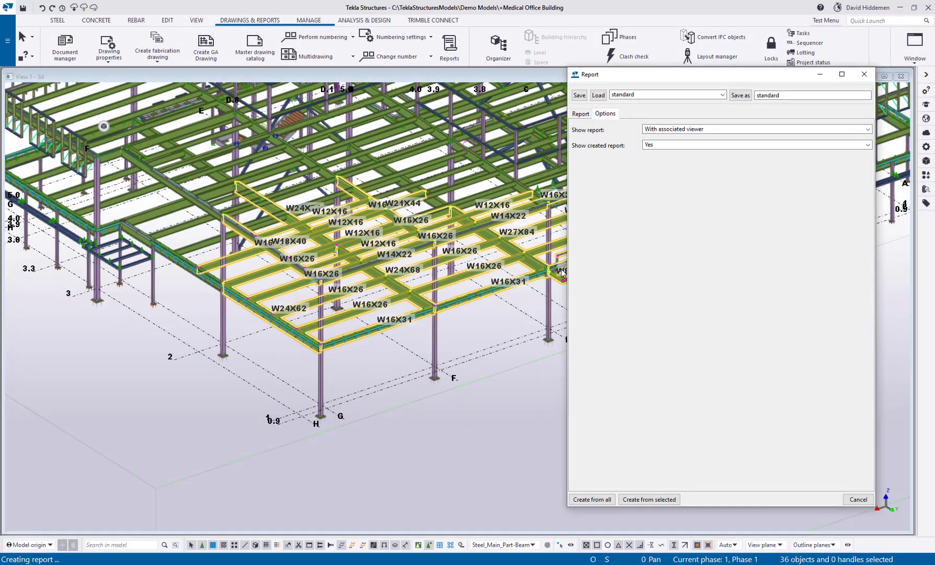
left_click(649, 499)
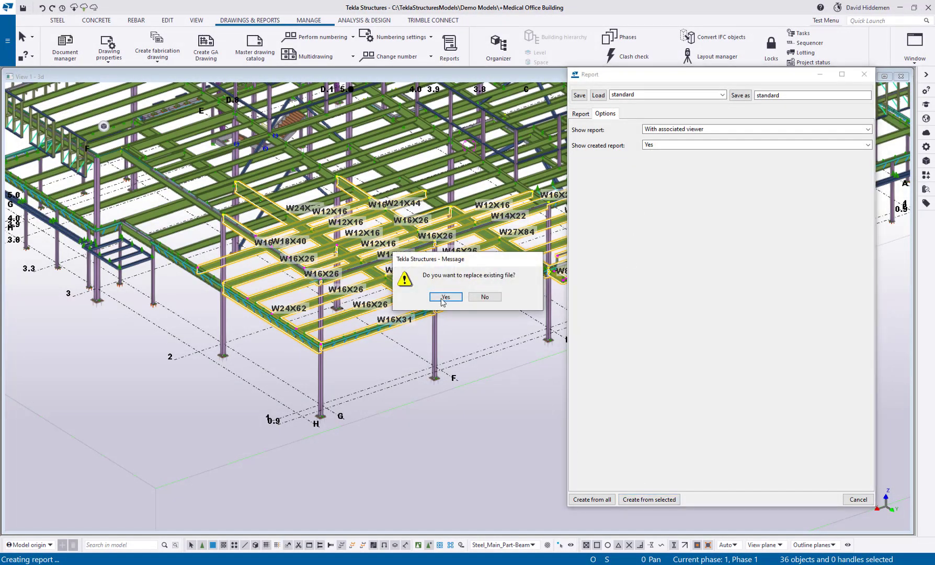
left_click(445, 298)
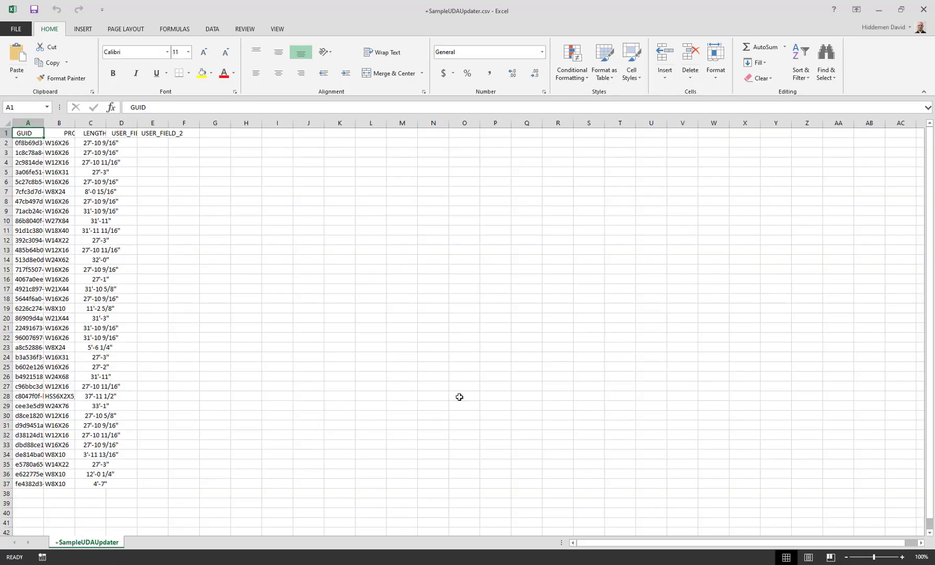
Auto-fit every column of the sheet to its contents, then pick cell D2.
left_click(7, 124)
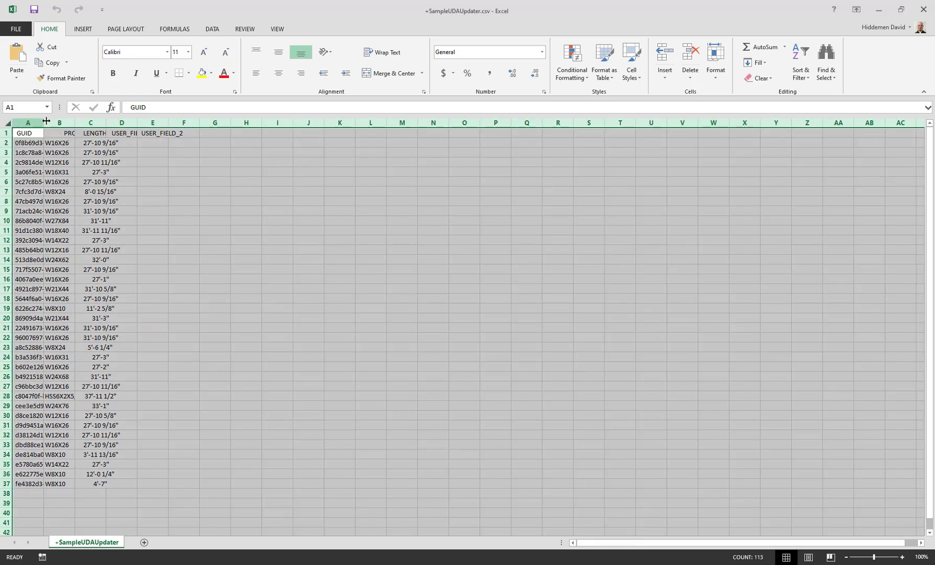
double_click(44, 123)
left_click(329, 218)
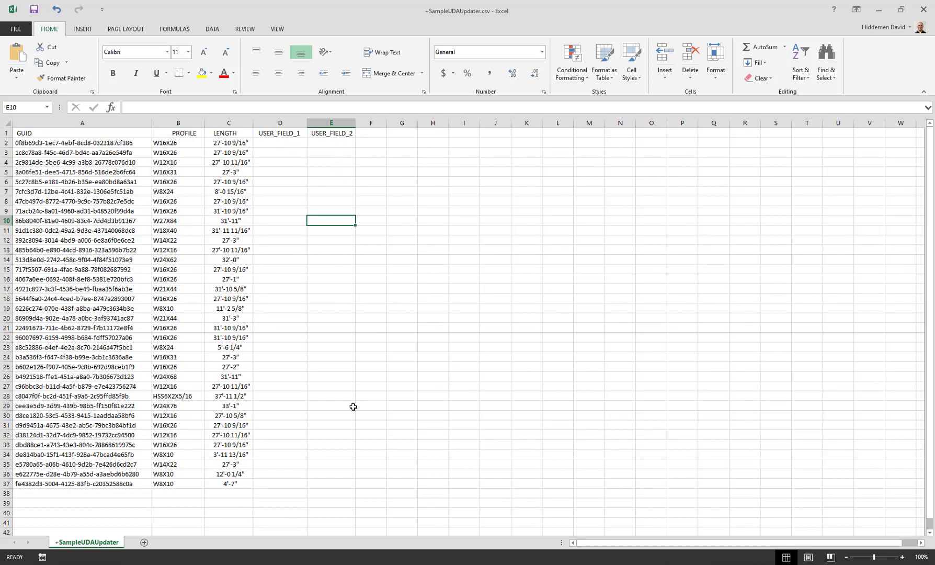
left_click(287, 142)
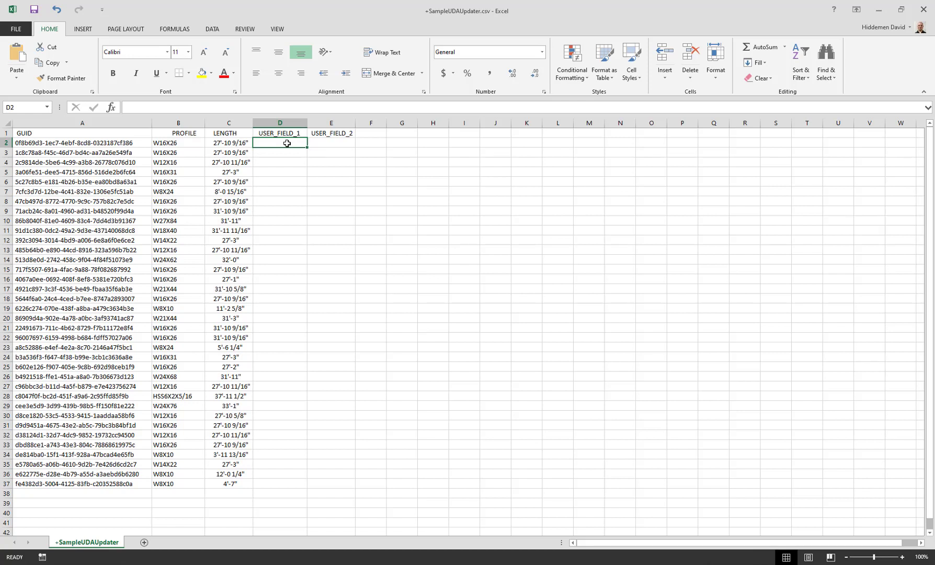
Enter DWH in D2 and fill it down through D16.
type("d")
type("dwh")
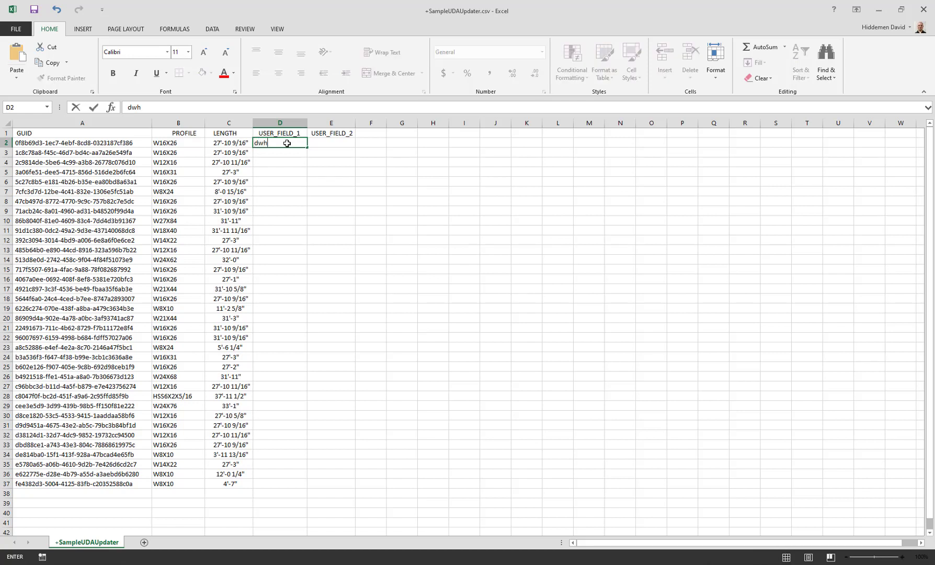
key("BackSpace")
key("BackSpace")
key("BackSpace")
type("DWH")
left_click(284, 144)
key("ctrl+c")
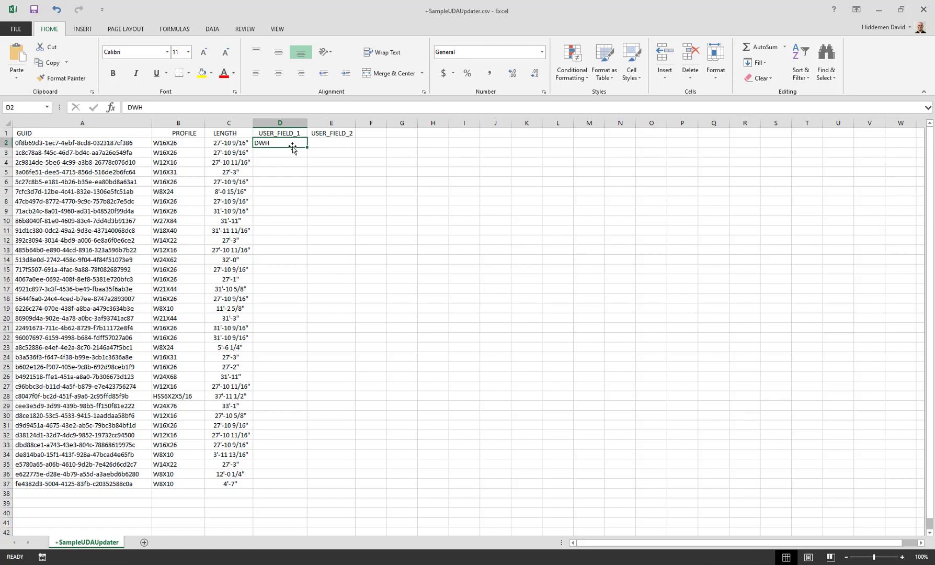
left_click_drag(307, 148, 306, 283)
Enter DR in D17 and fill it down through D29.
left_click(272, 288)
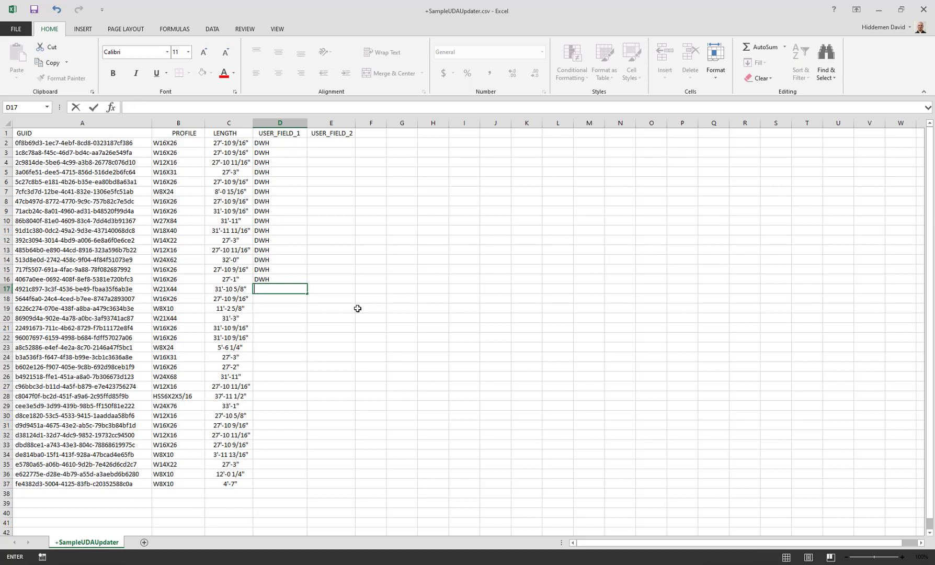
key("Escape")
type("DR")
key("ctrl+Return")
left_click_drag(307, 294, 300, 416)
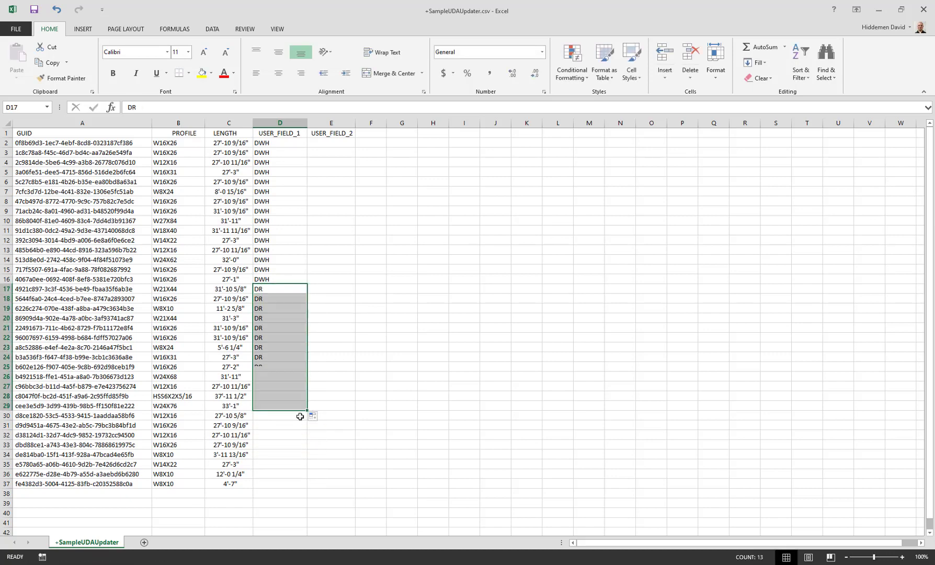
Enter LS in D30 and fill it down through D36.
left_click(284, 413)
type("I")
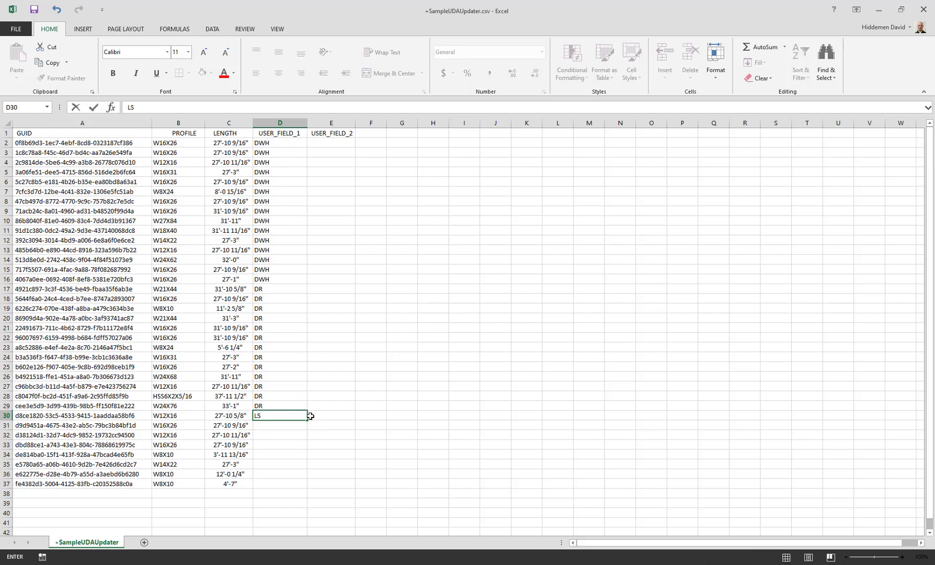
left_click(282, 432)
left_click(299, 417)
left_click_drag(307, 420, 306, 482)
left_click(310, 445)
Enter LS in the last USER_FIELD_1 cell, D37.
left_click(338, 145)
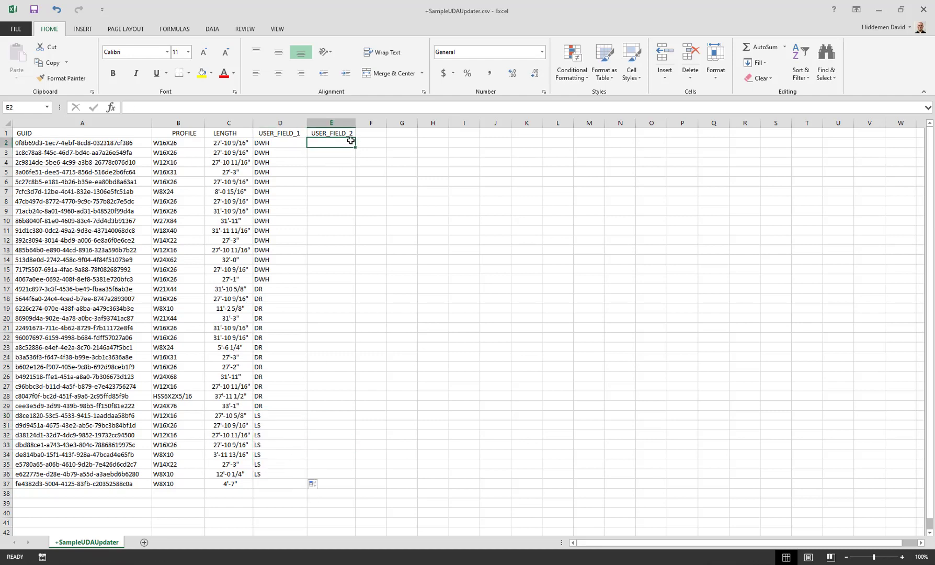
left_click(268, 484)
type("LS")
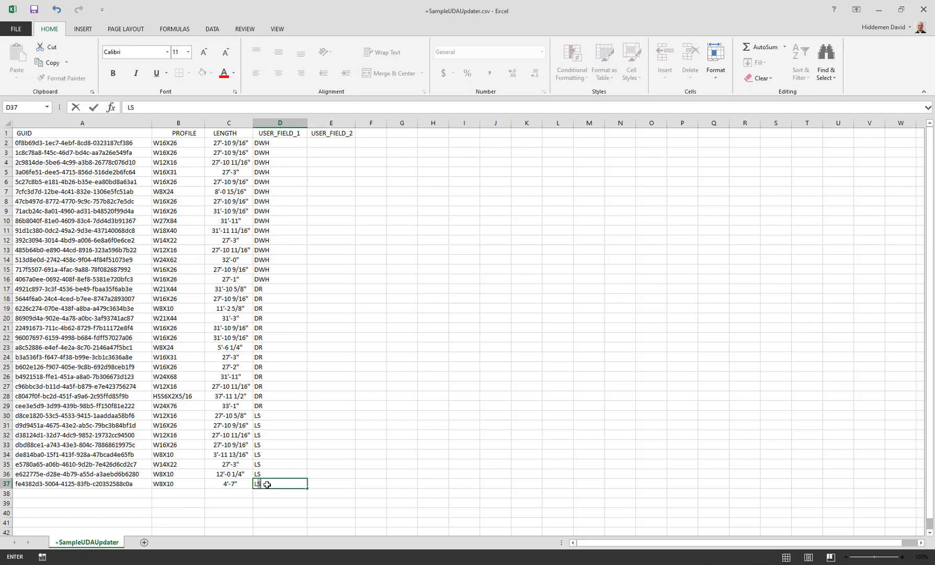
left_click(344, 144)
Enter APPROVED in E2 and fill it down through E16.
type("APPRO")
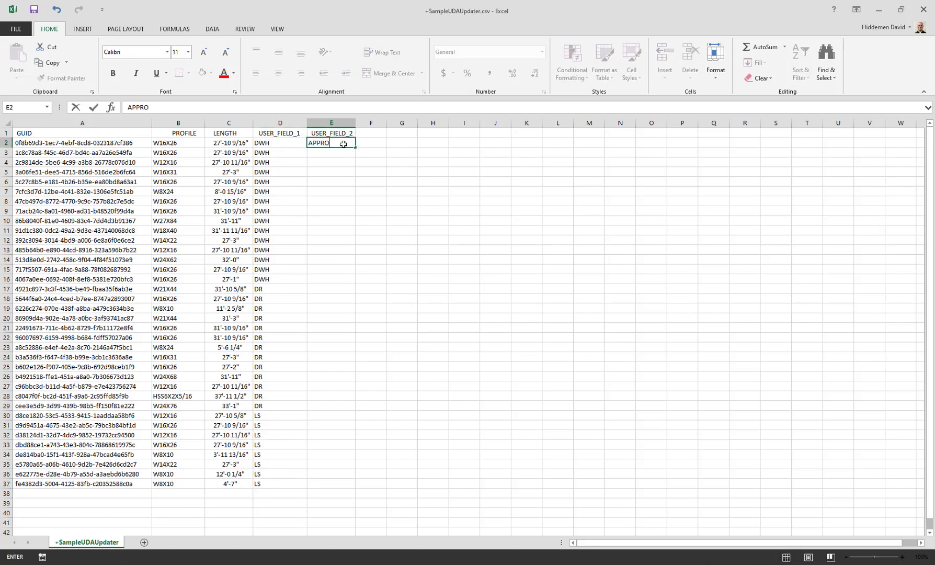
type("VED")
left_click(325, 190)
left_click(341, 146)
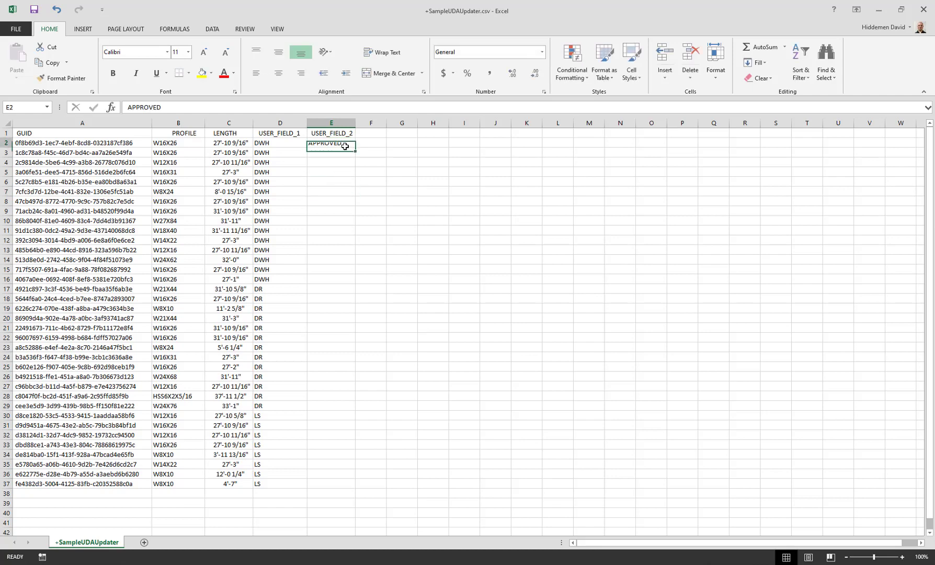
left_click_drag(354, 147, 345, 281)
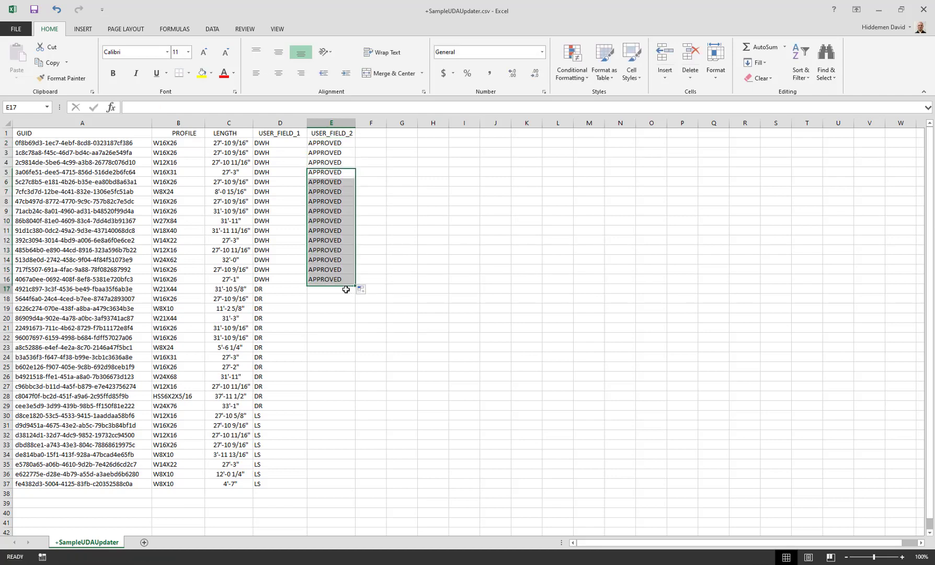
Fill E17 through E29 with the numbered series TEST 1 to TEST 13.
left_click(351, 290)
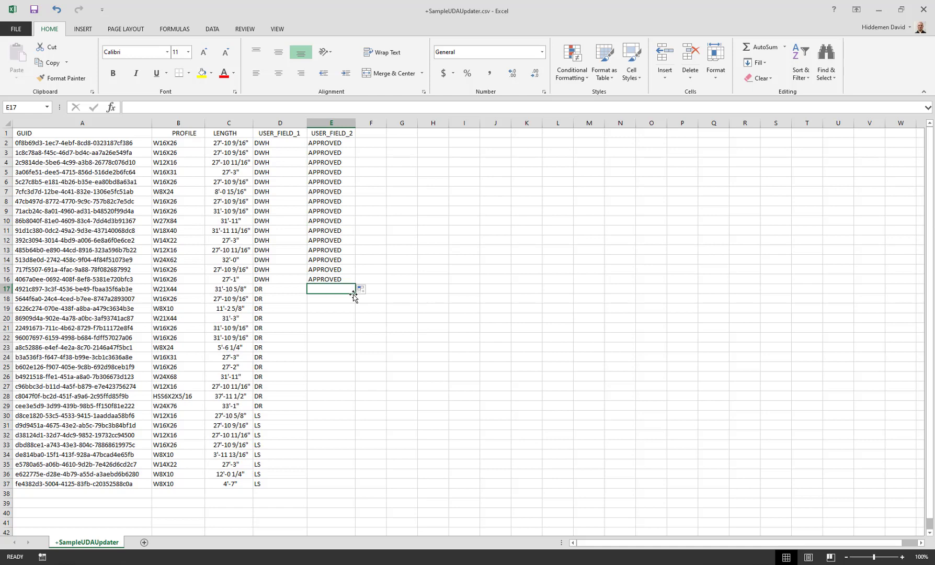
type("TEST 1")
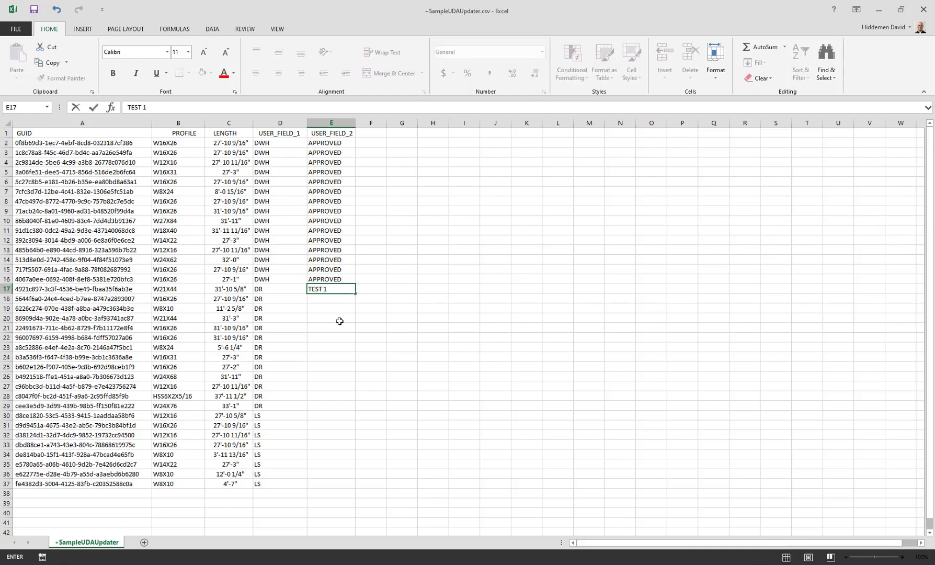
key("Return")
left_click(339, 290)
left_click_drag(355, 293, 359, 417)
Enter TEKLA in E30 and fill it down the remaining rows.
left_click(345, 418)
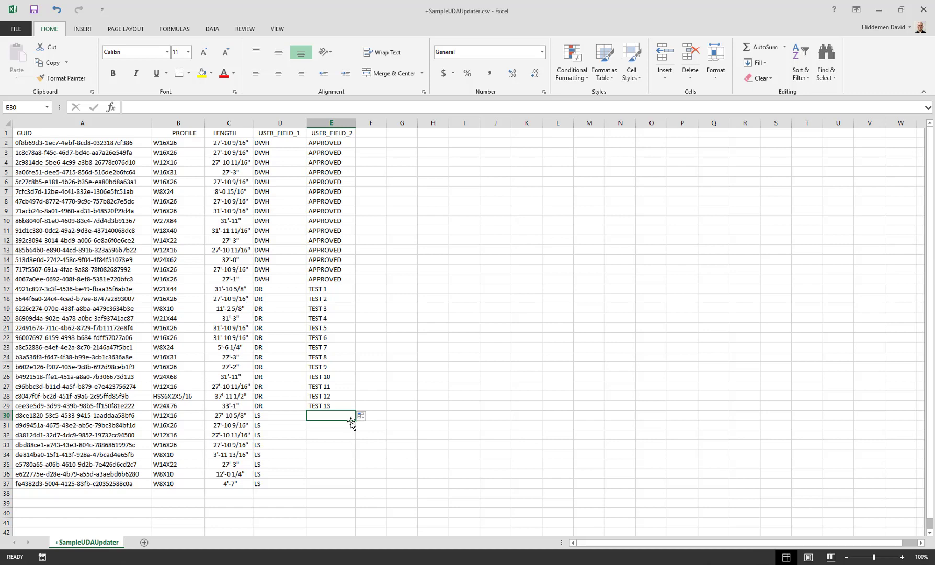
type("TEKLA")
key("Return")
left_click_drag(339, 425, 355, 487)
left_click(352, 416)
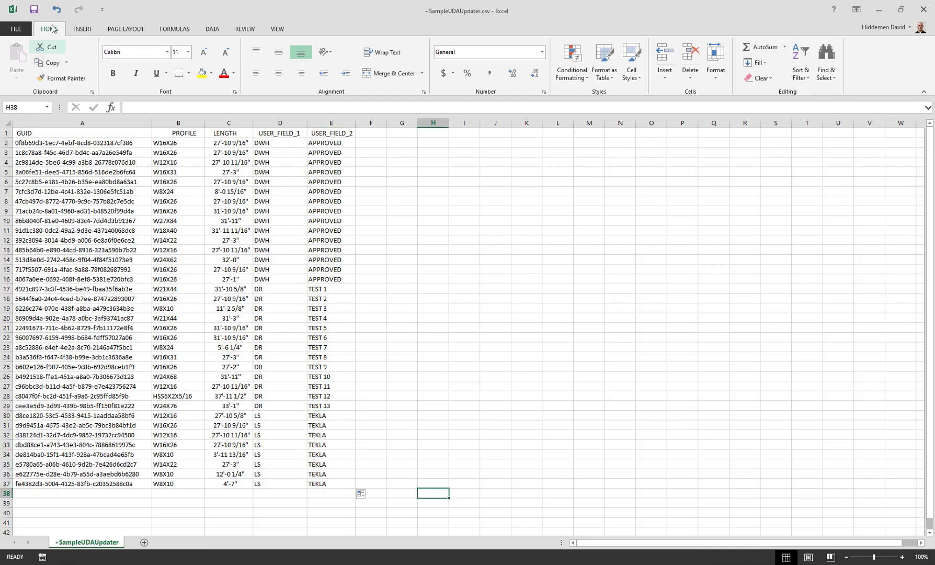
Save the workbook in CSV format and close Excel without saving again.
left_click(34, 9)
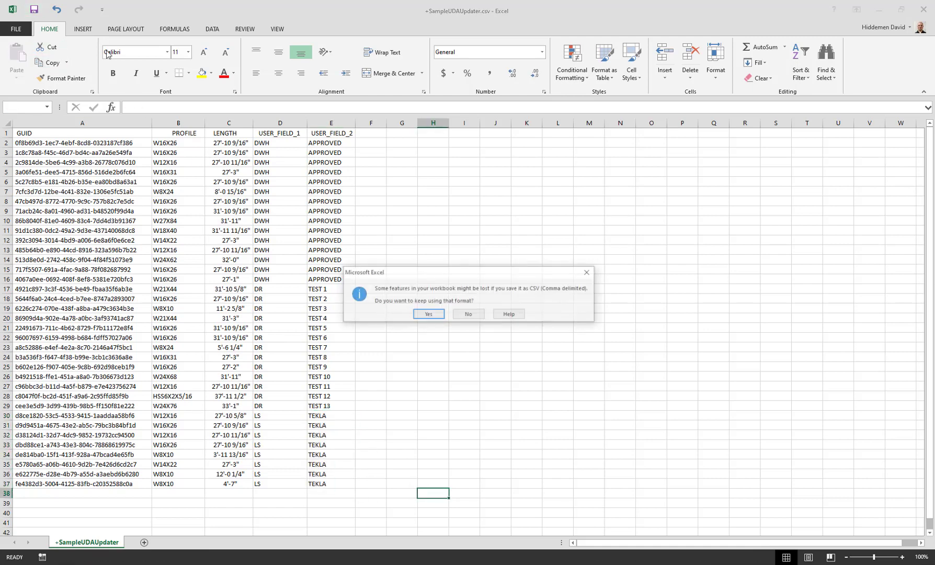
left_click(426, 315)
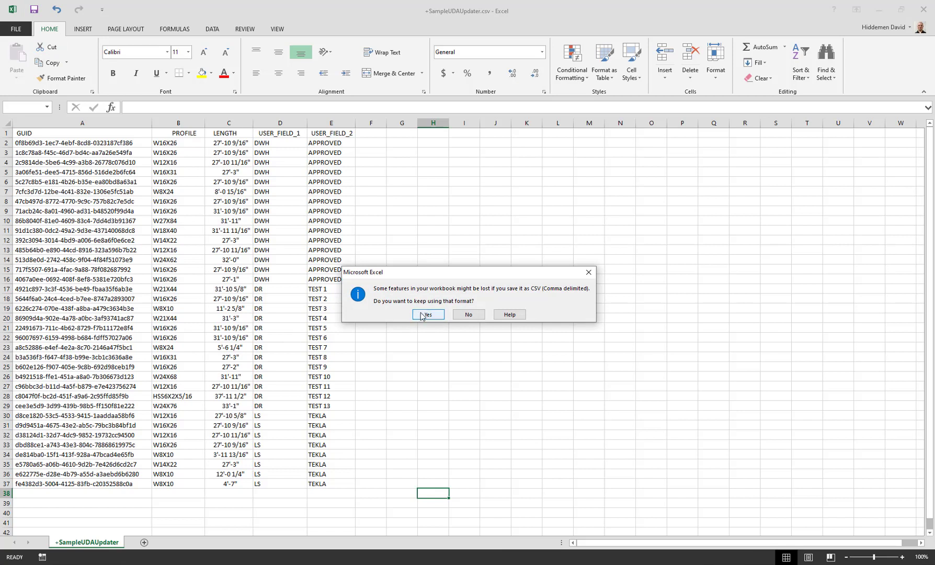
left_click(923, 10)
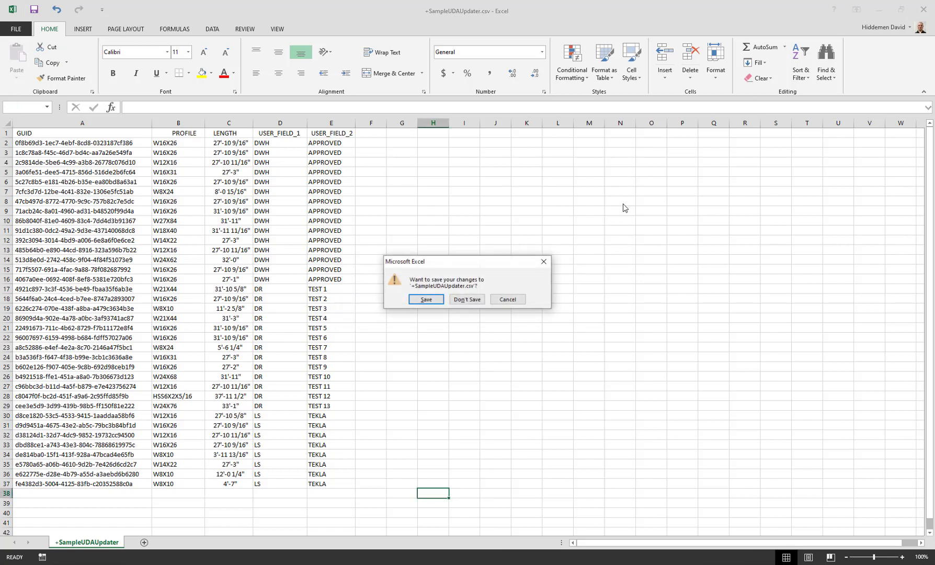
left_click(472, 299)
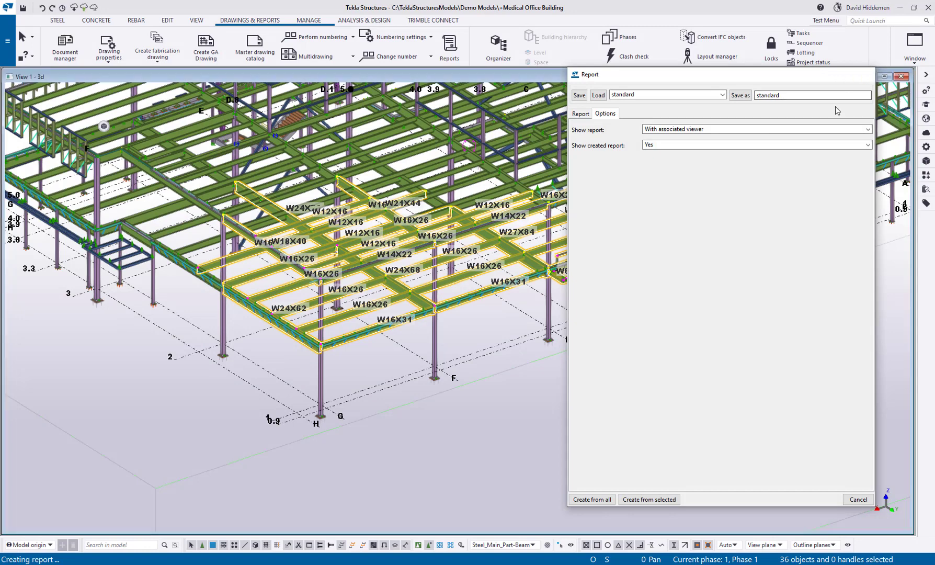
Start the attribute import and choose Reports\+SampleUDAUpdater.csv as the input file.
left_click(446, 340)
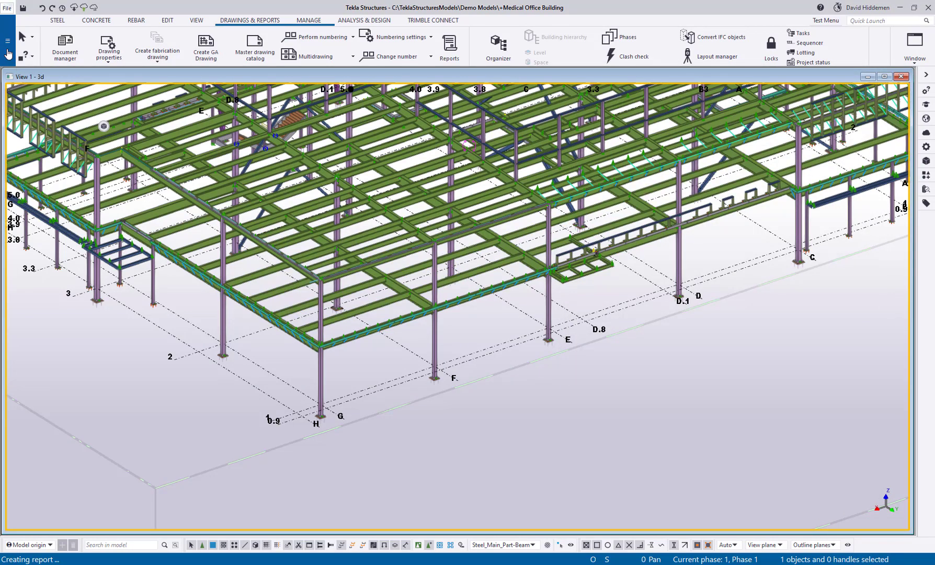
left_click(8, 52)
mouse_move(56, 157)
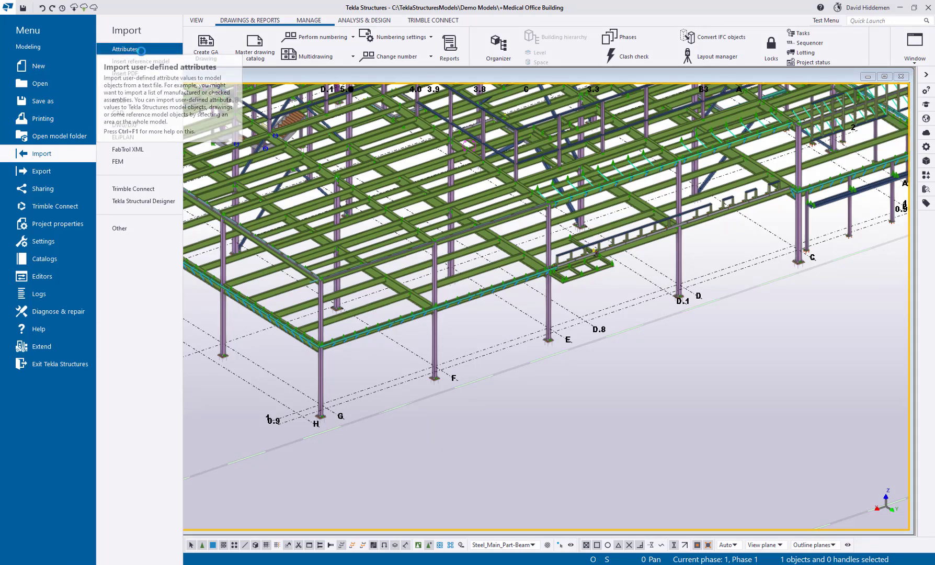
left_click(142, 52)
left_click(257, 202)
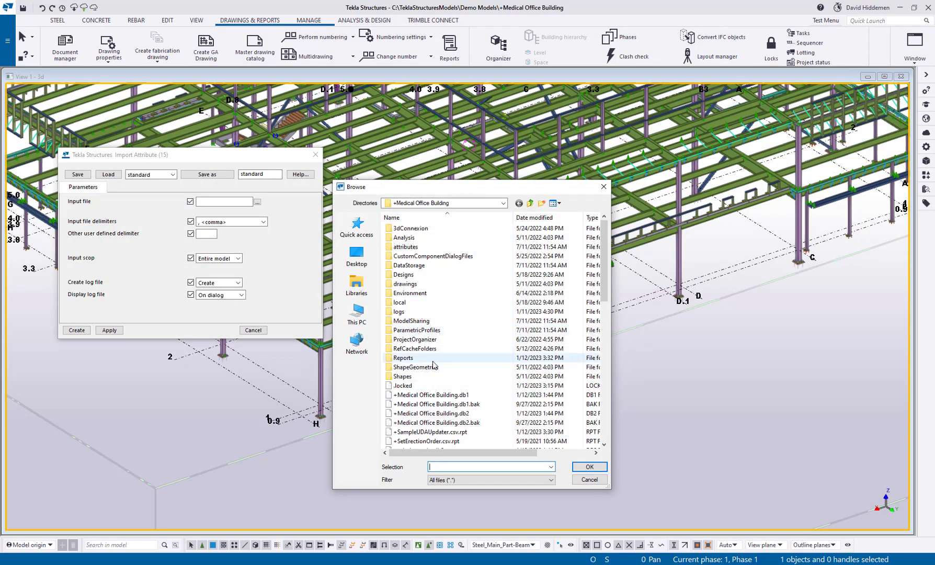
double_click(403, 357)
left_click(424, 228)
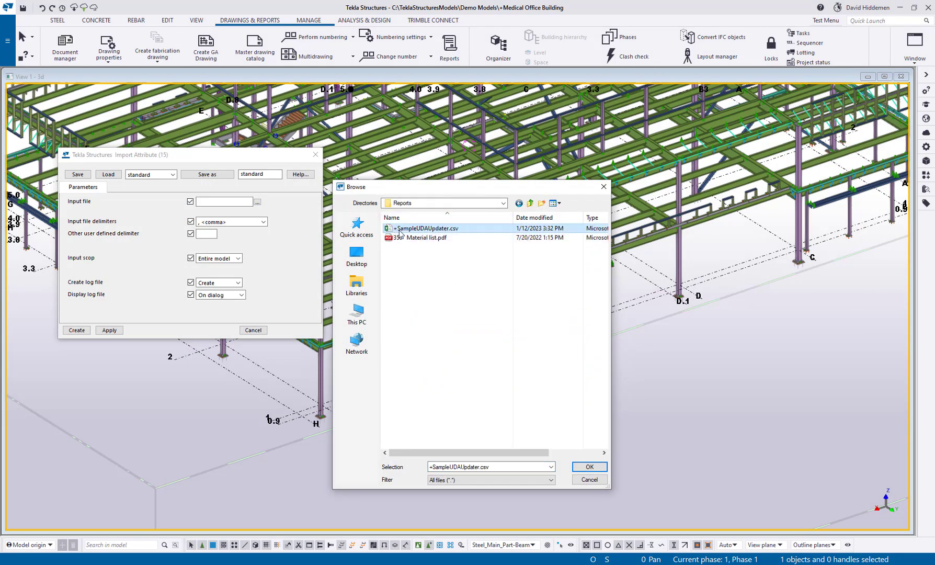
left_click(590, 466)
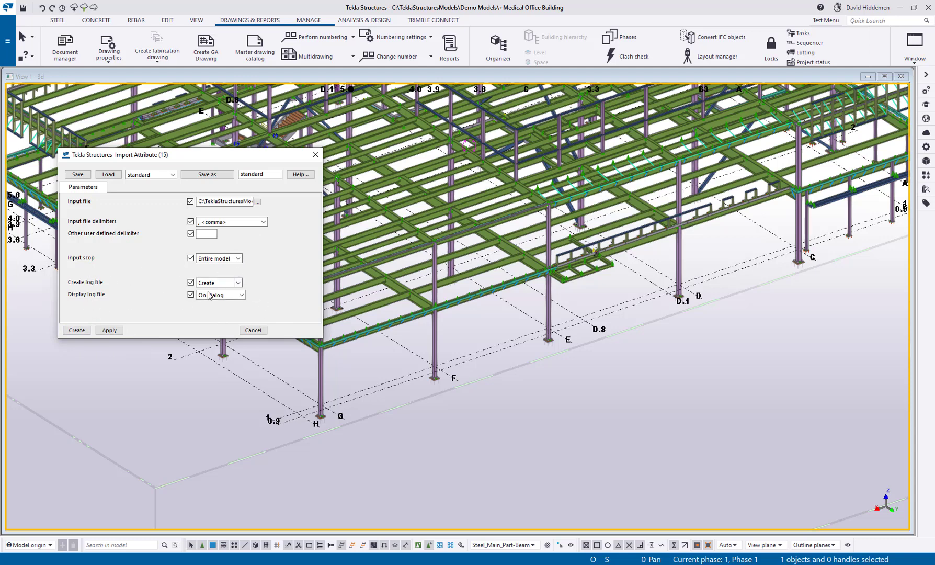
Set Create log file to No, apply, and run the import.
left_click(236, 284)
left_click(220, 306)
left_click(109, 329)
left_click(79, 334)
Check a beam's user-defined attributes, showing DR with User Field 2 TEST 10.
left_click(314, 155)
scroll(383, 271, "up", 6)
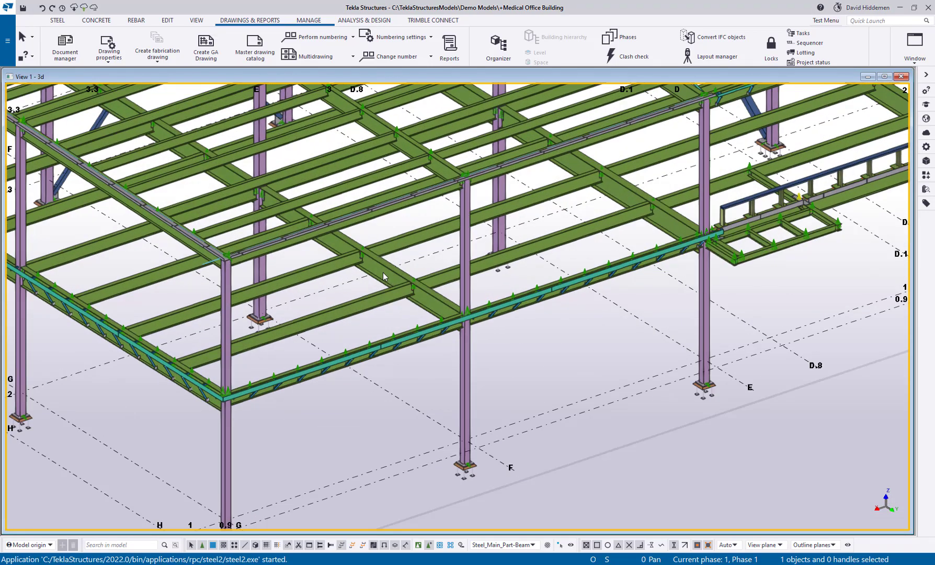
left_click(386, 267)
right_click(386, 267)
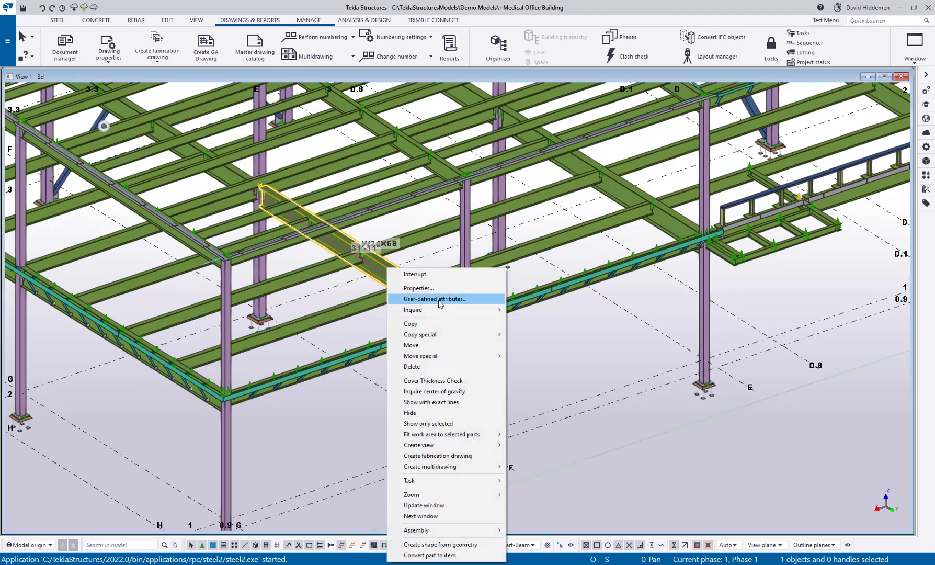
left_click(465, 300)
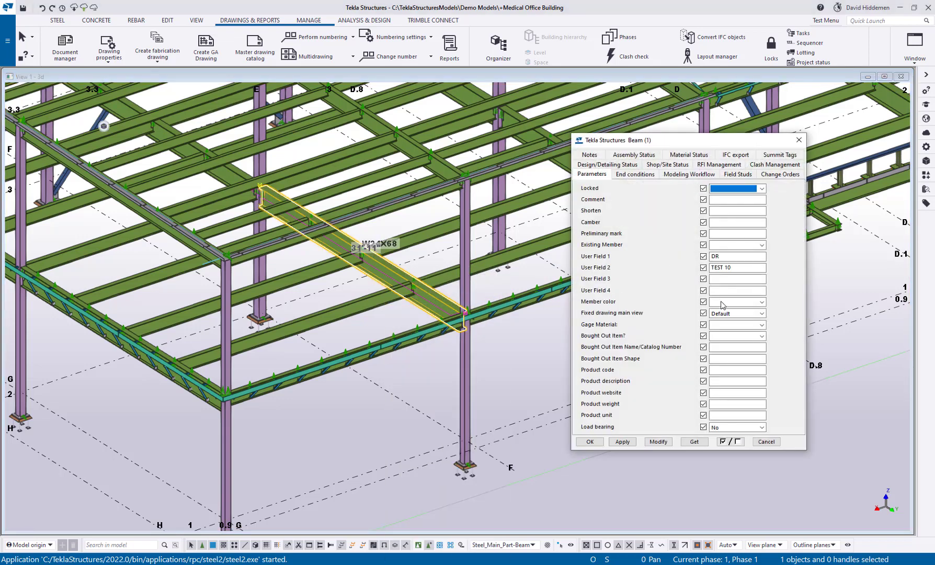
left_click(727, 267)
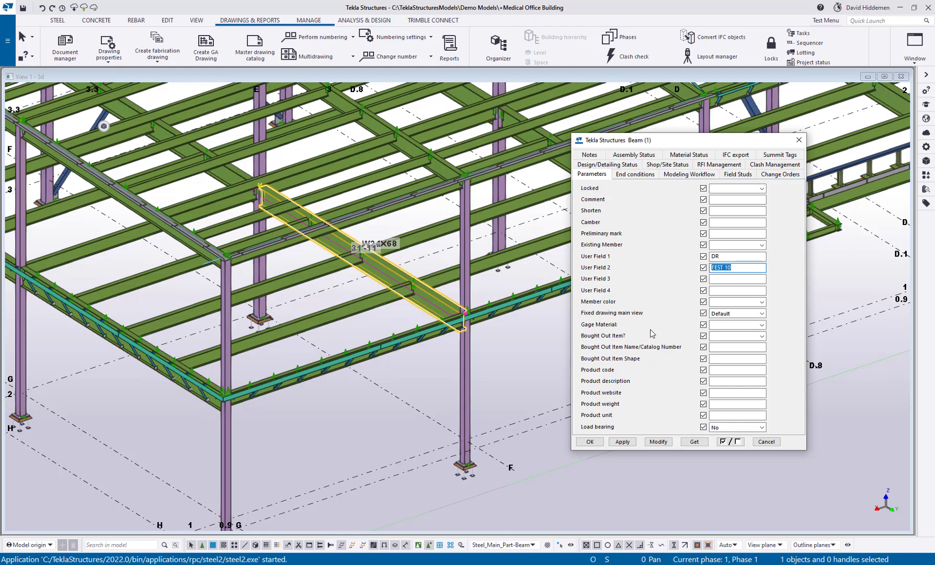
Inquire a W16X26 beam's object details, then load its user-defined attributes.
left_click(300, 272)
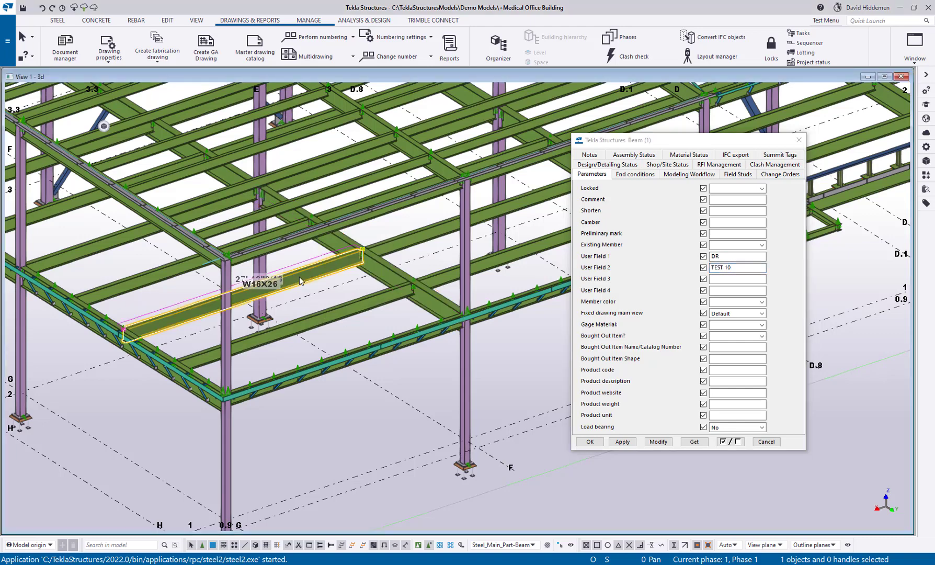
right_click(299, 273)
mouse_move(324, 312)
left_click(450, 314)
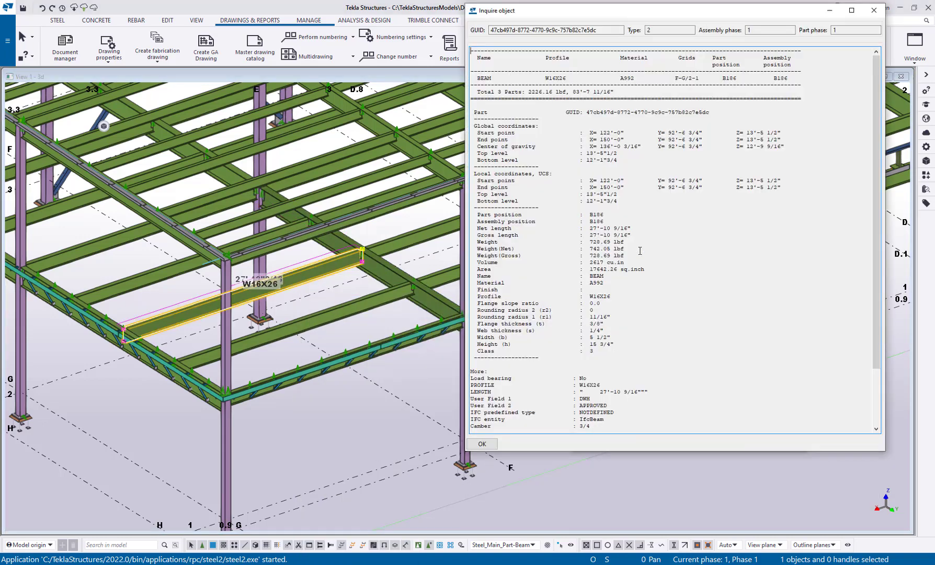
left_click(873, 10)
right_click(318, 271)
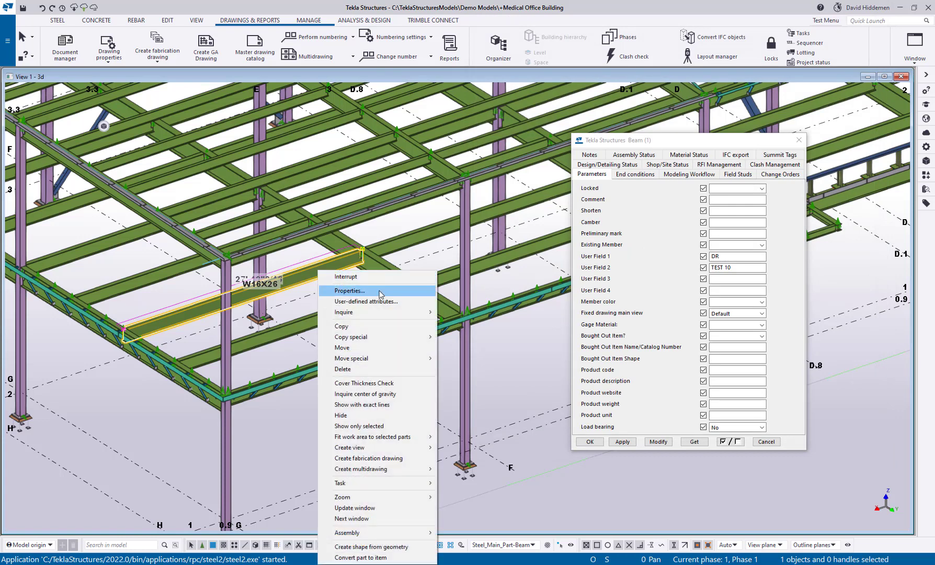
left_click(382, 301)
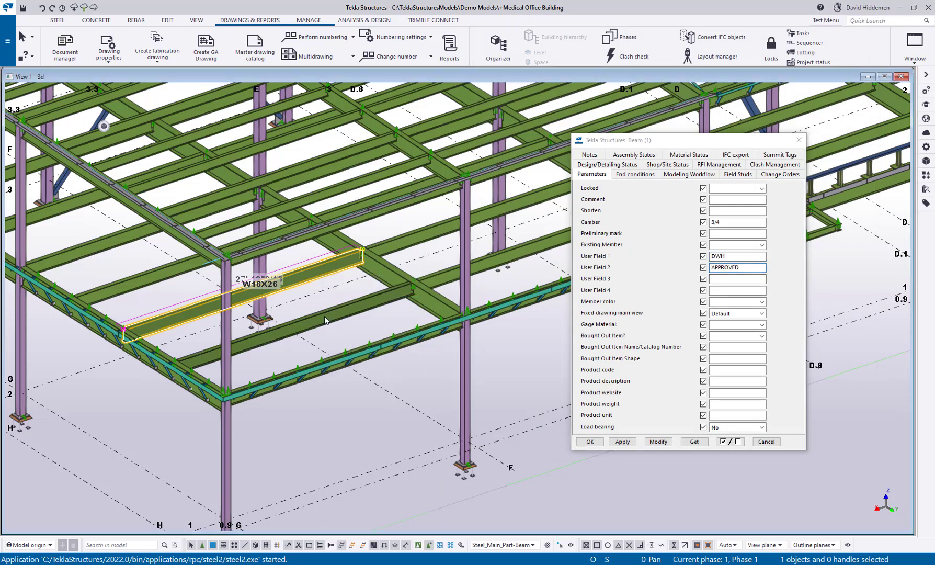
Select two more beams in turn and load their User Field 1 and 2 values.
left_click_drag(340, 261, 390, 292)
left_click(694, 441)
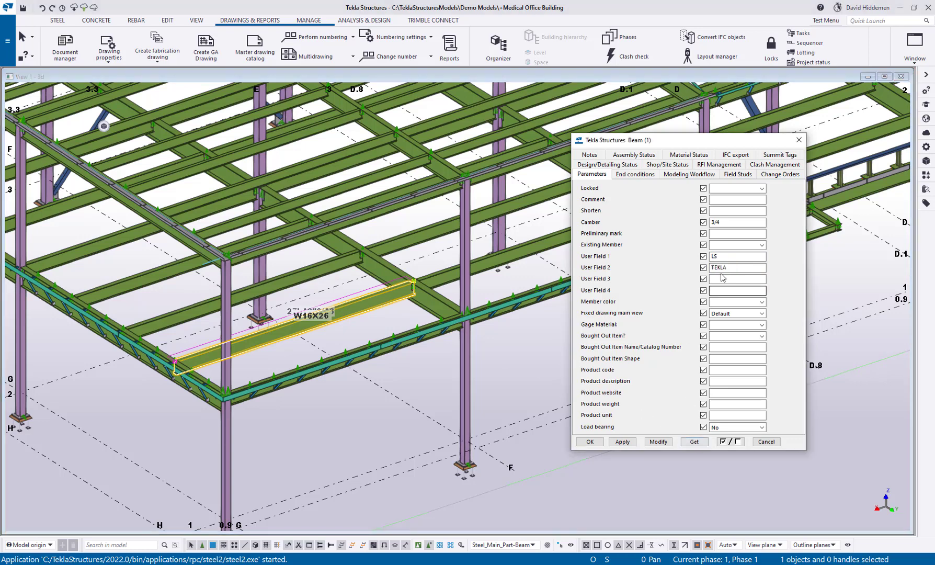
key("Tab")
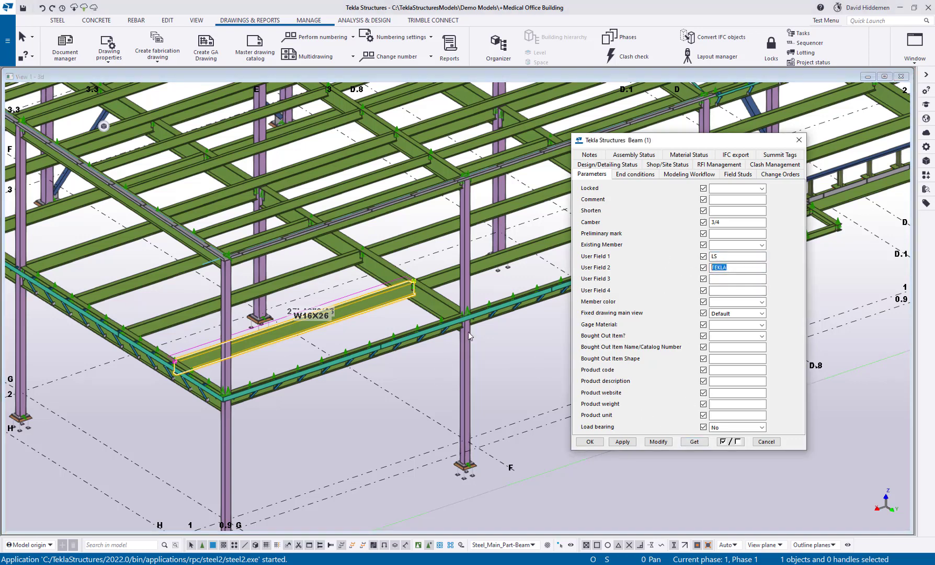
left_click_drag(313, 324, 551, 249)
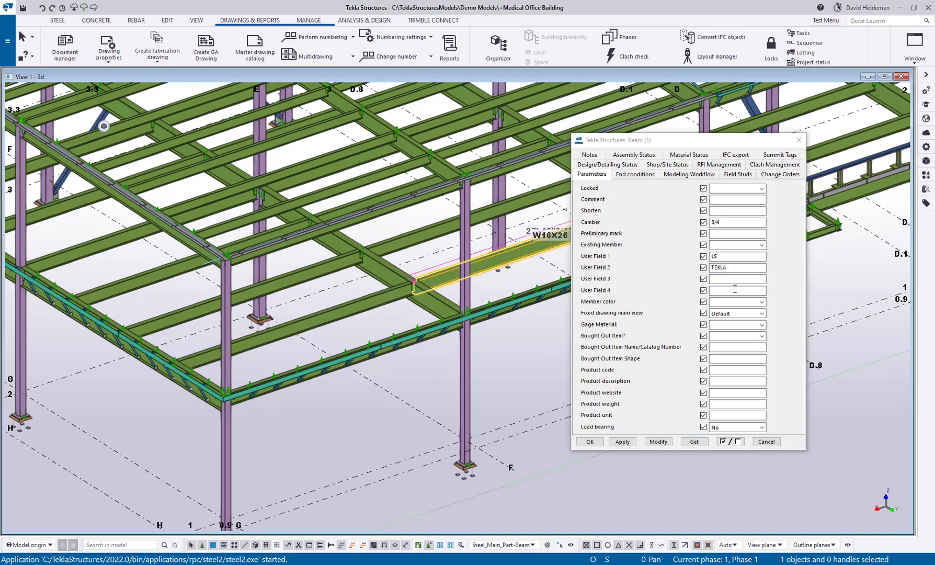
left_click(694, 442)
key("Tab")
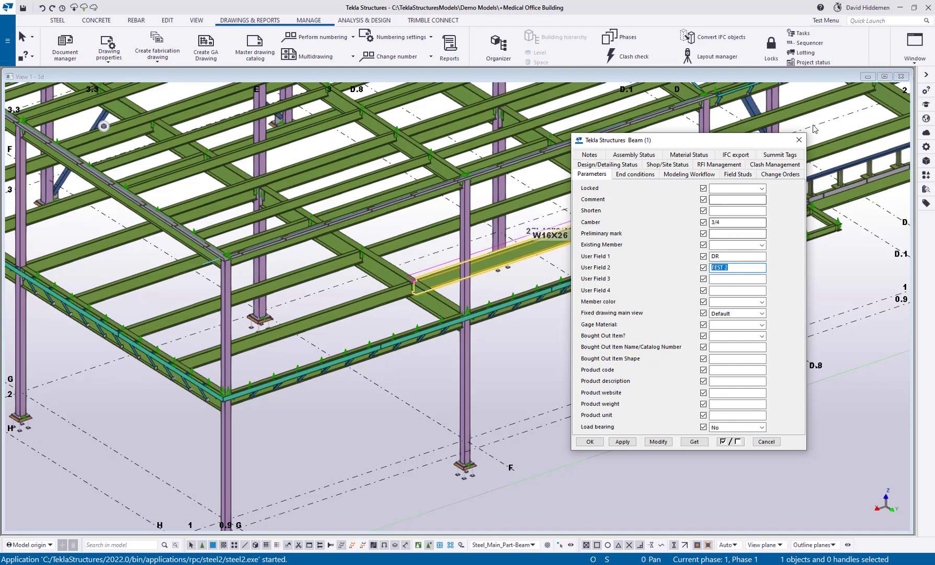
Close the Beam UDA window and pan the 3D view to show more of the steel structure.
left_click(799, 140)
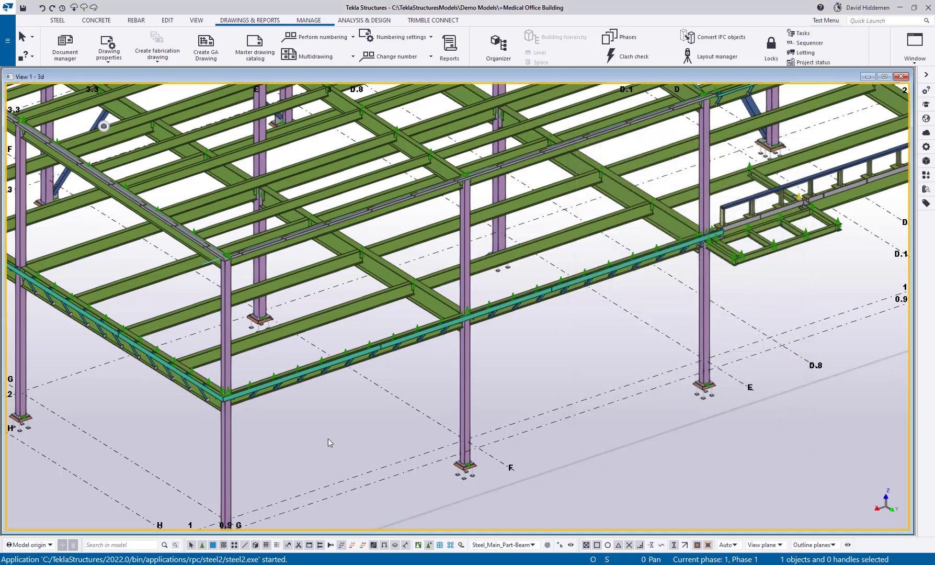
middle_click_drag(328, 439, 387, 391)
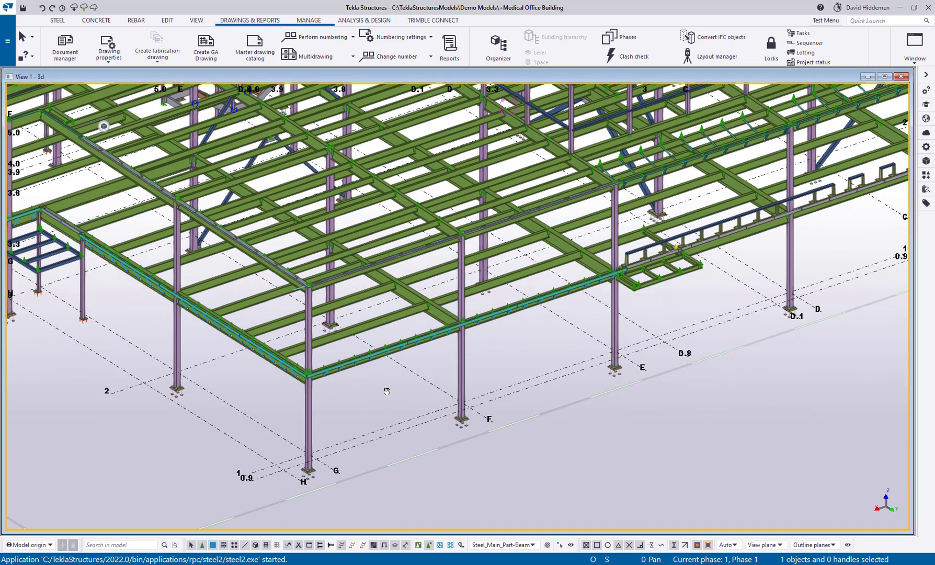